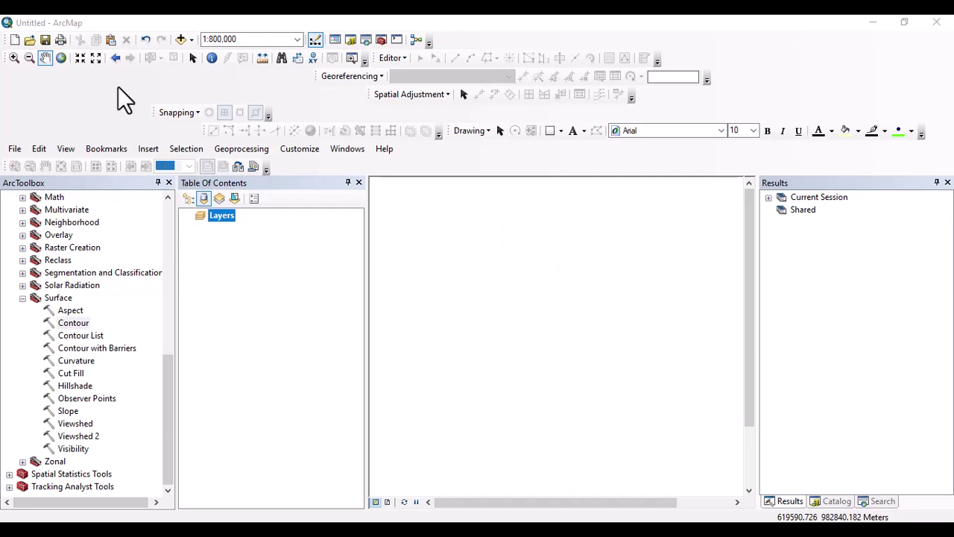
Load DEM.tif from the Exercise folder as a grayscale elevation layer (699 to 3003).
click(178, 42)
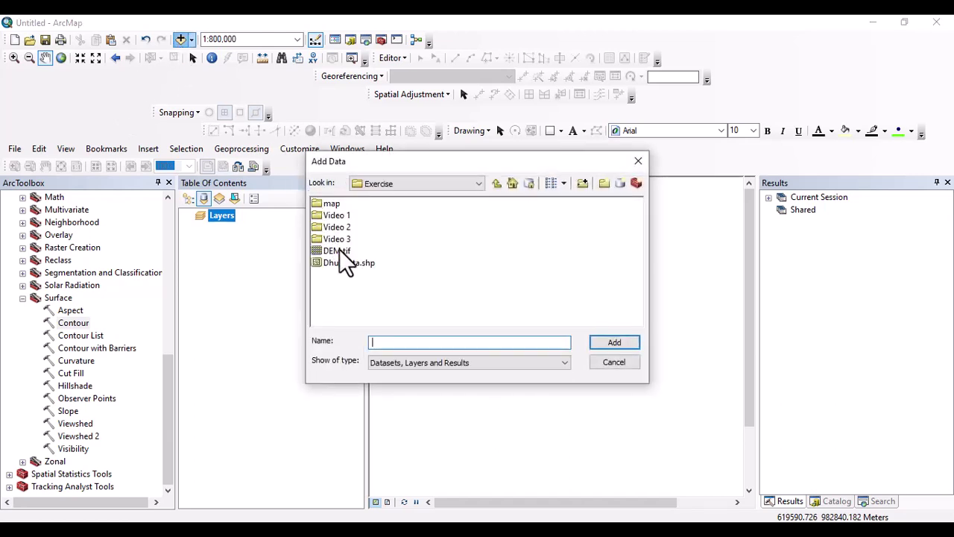
click(337, 250)
click(613, 342)
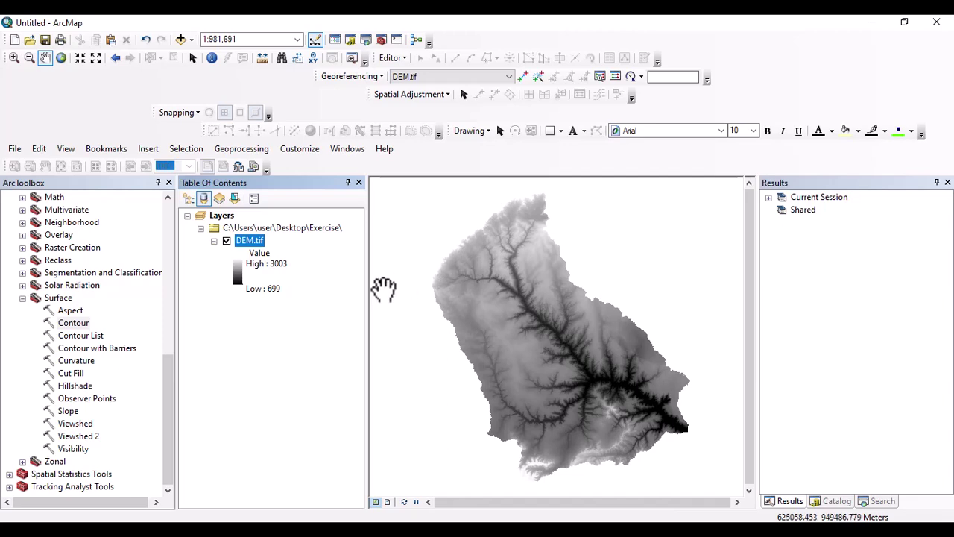
click(15, 264)
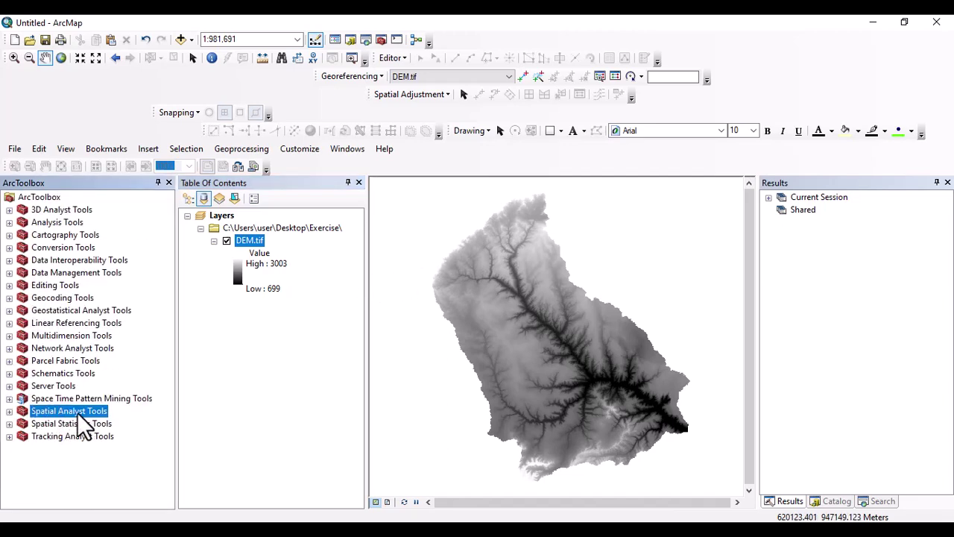
click(9, 410)
click(22, 438)
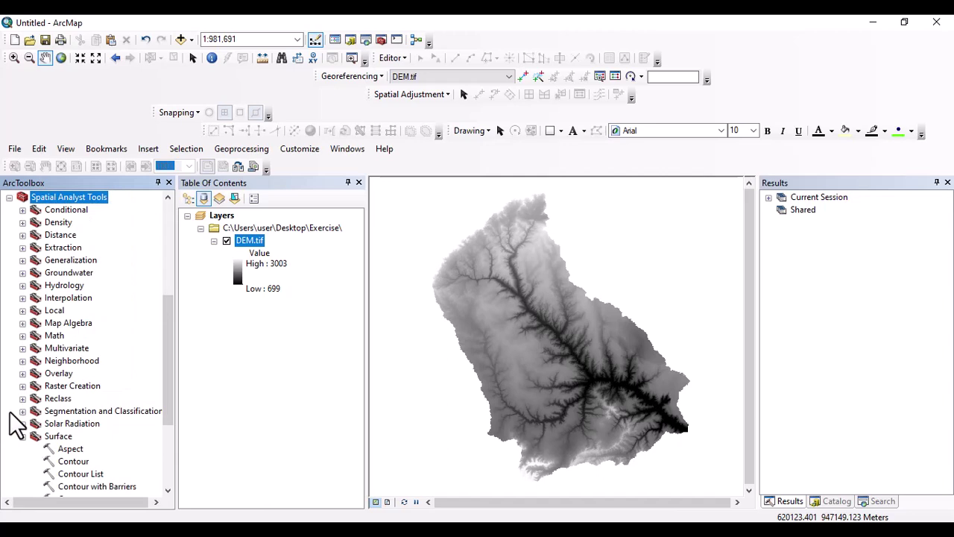
scroll(21, 436, down, 1)
click(23, 399)
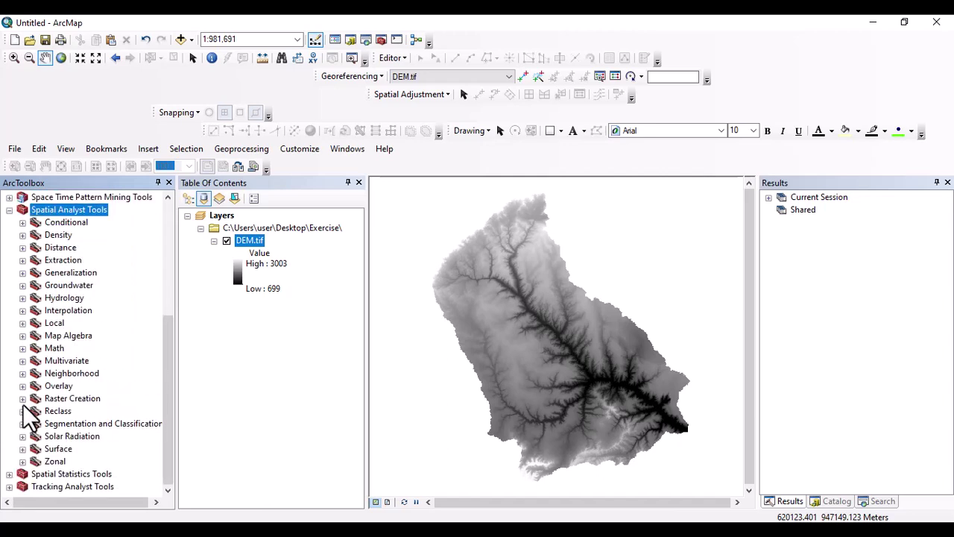
click(22, 449)
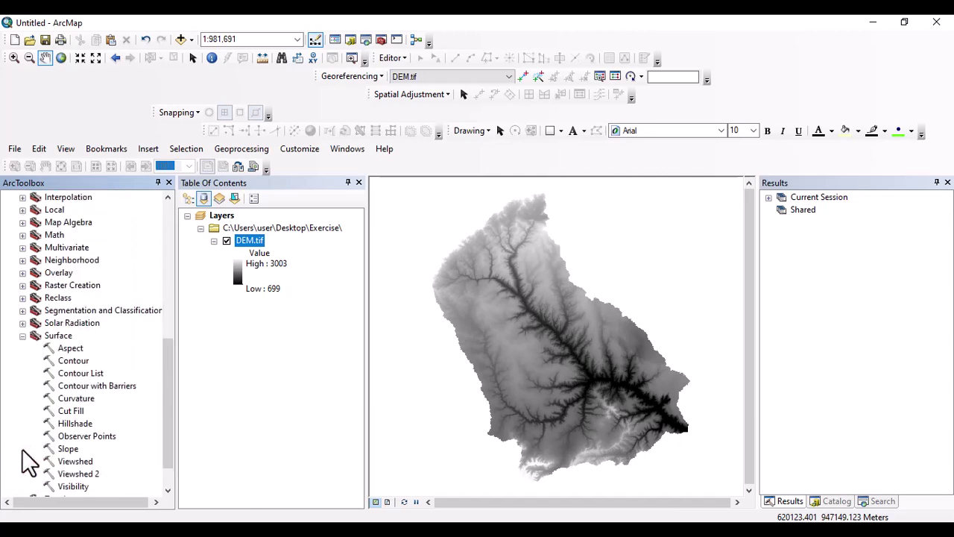
scroll(25, 456, down, 1)
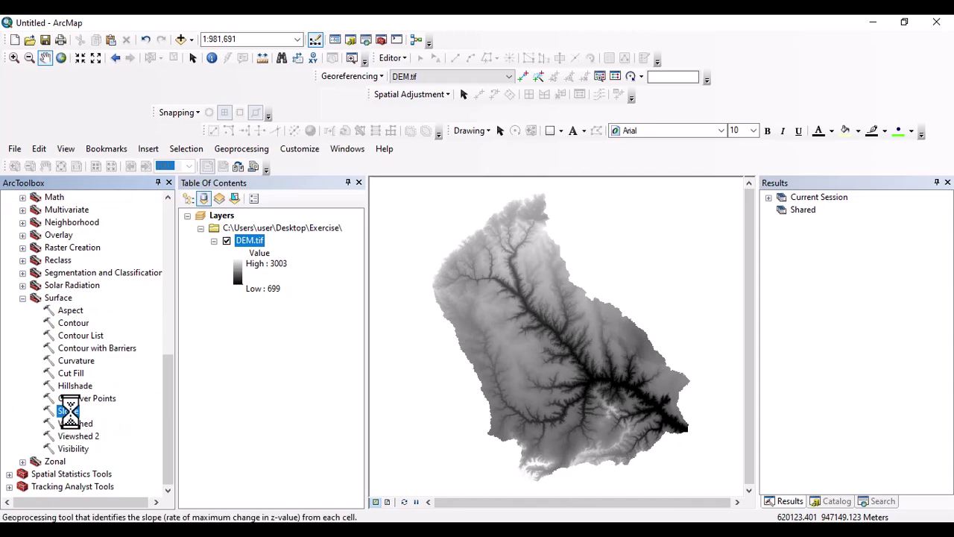
Run Slope on DEM.tif in DEGREE units, saving the output as slope in Exercise.
double_click(68, 411)
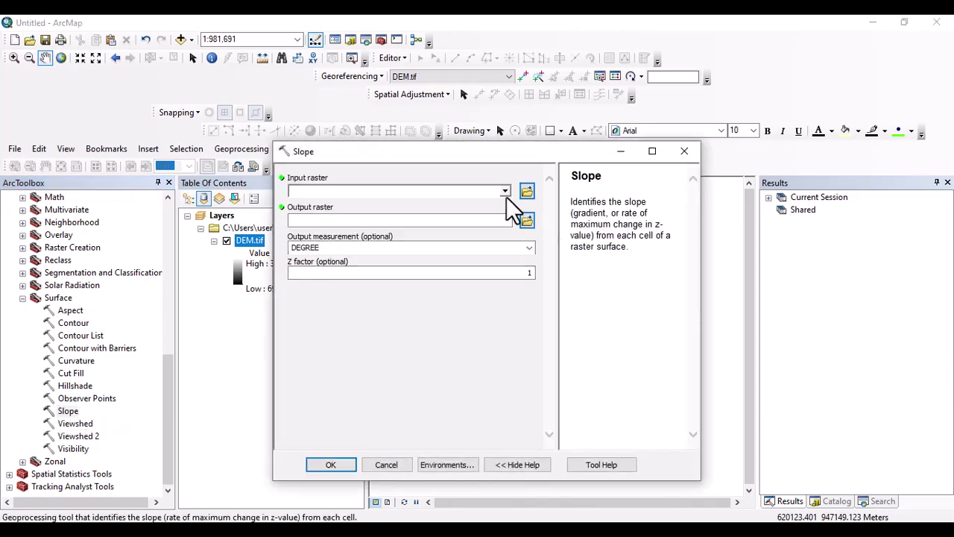
click(504, 192)
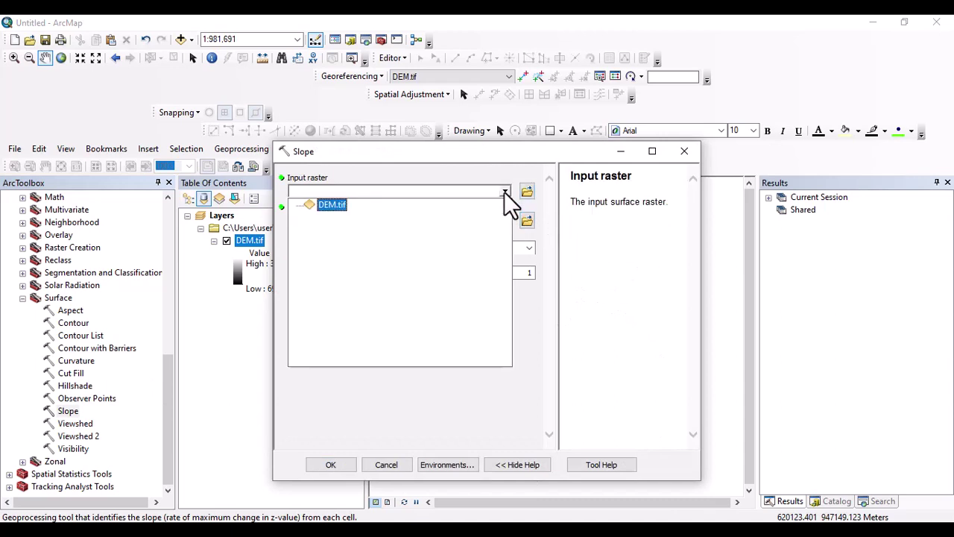
click(331, 206)
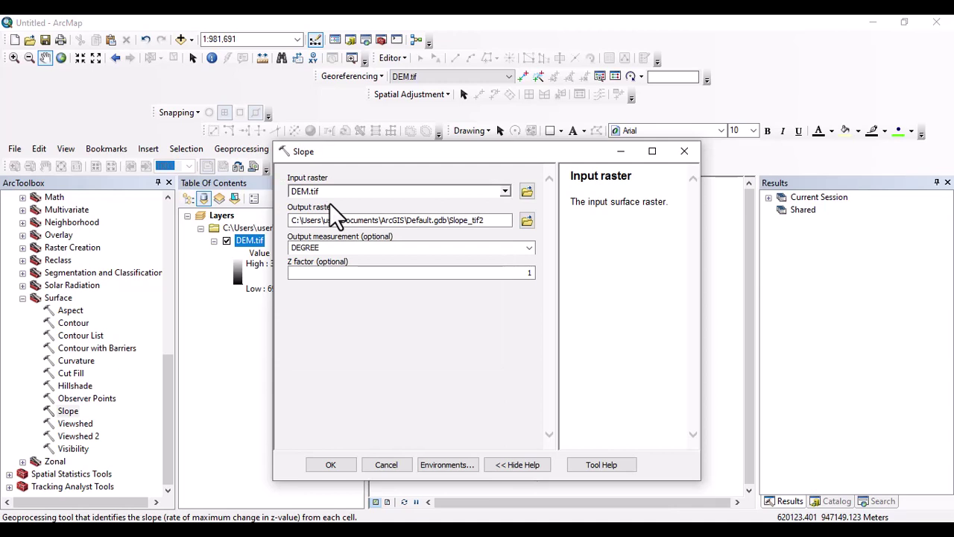
click(527, 221)
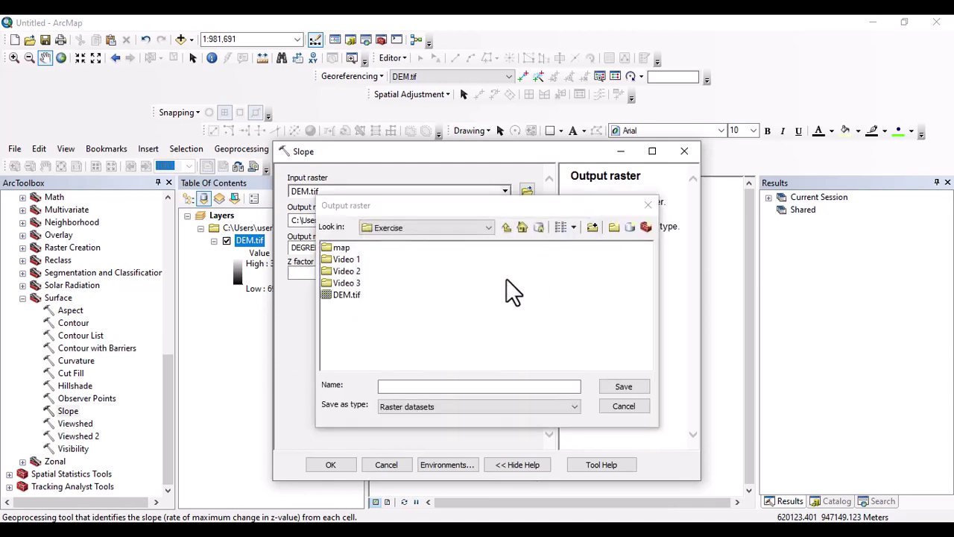
click(416, 386)
text(s)
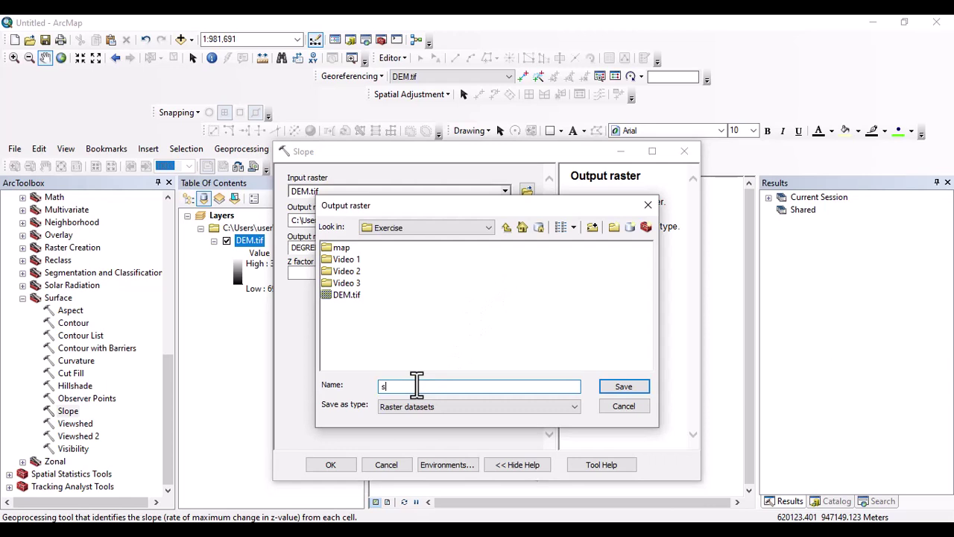
text(lope)
click(627, 387)
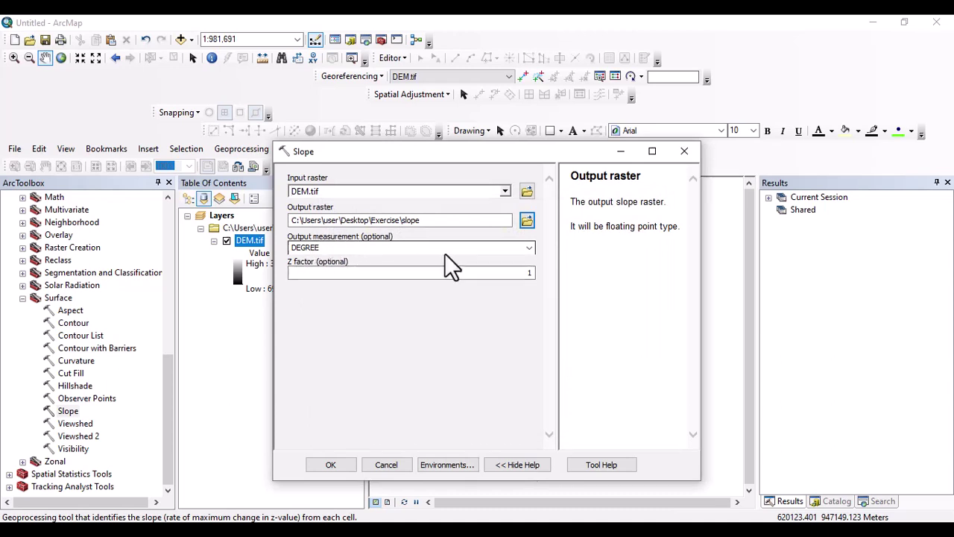
click(528, 247)
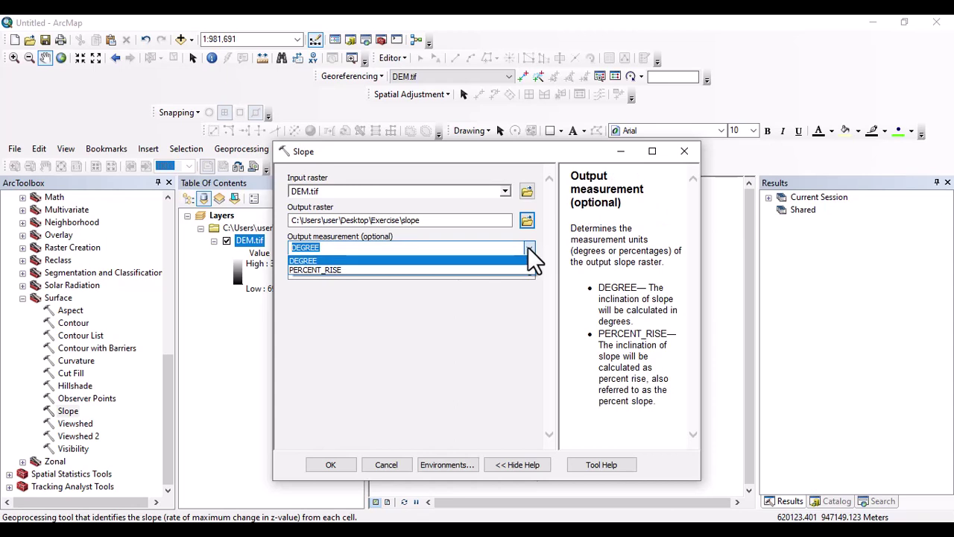
click(527, 247)
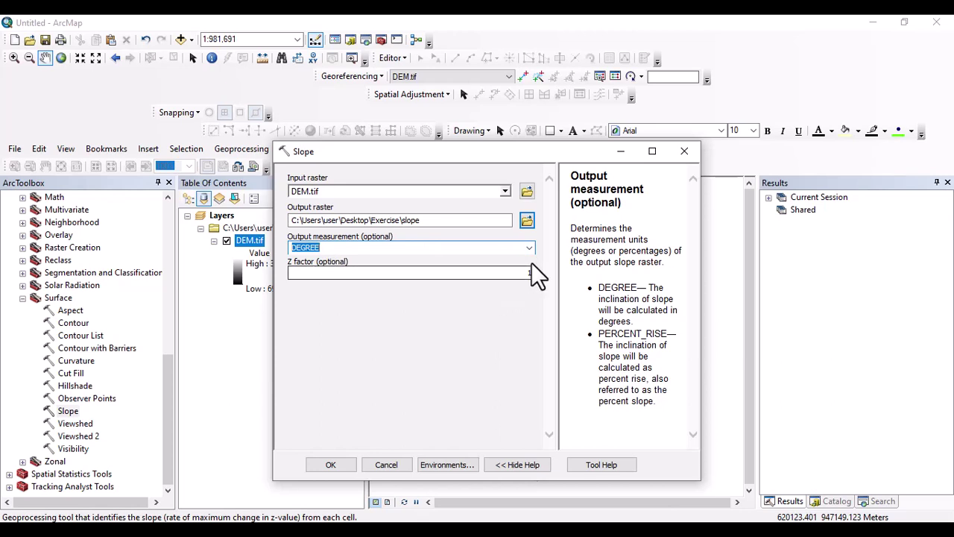
click(332, 463)
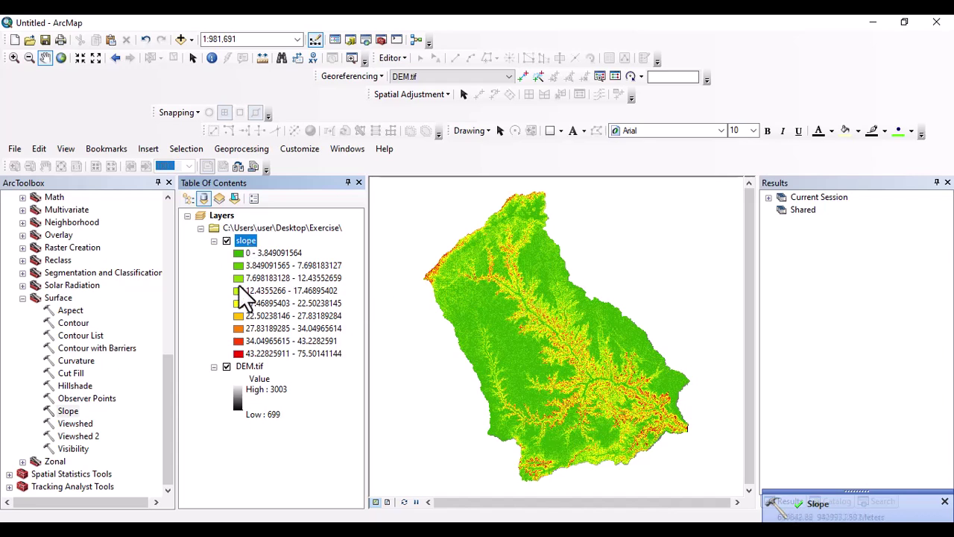
Give the slope layer 5 classes with a red-yellow-green-blue ramp, and hide DEM.tif.
right_click(242, 242)
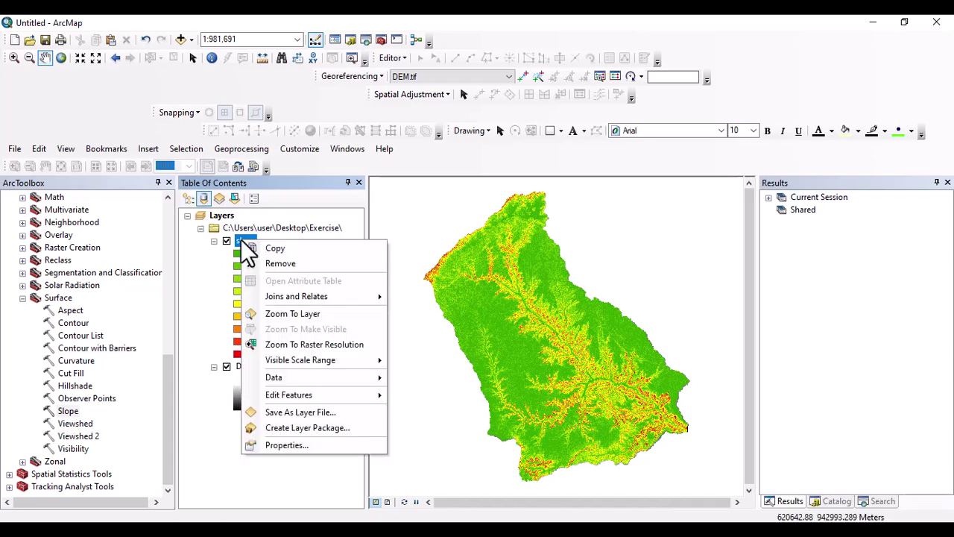
click(288, 445)
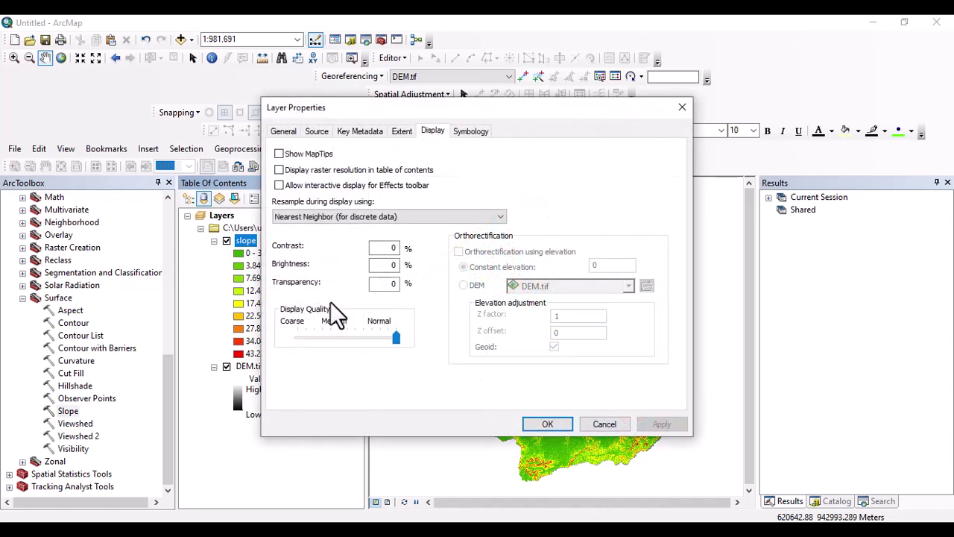
click(465, 130)
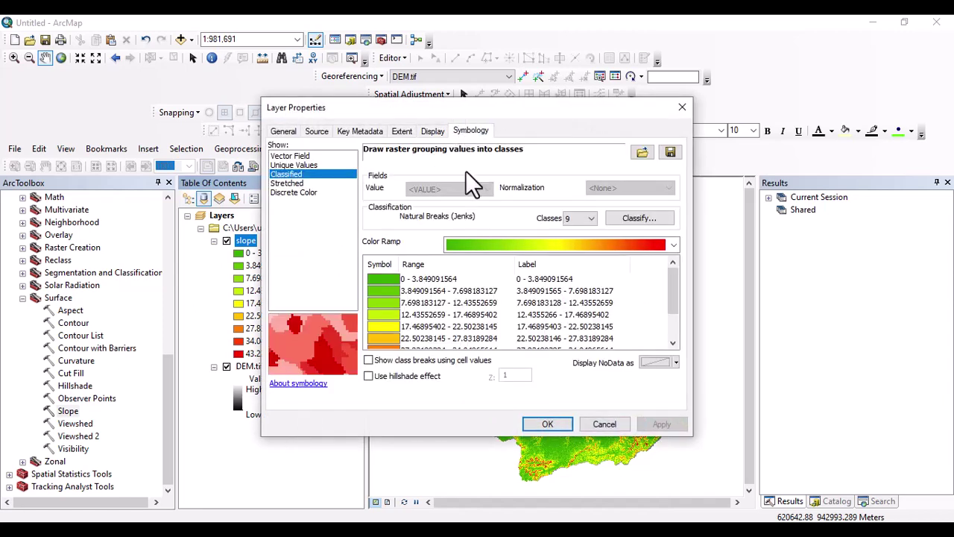
click(588, 219)
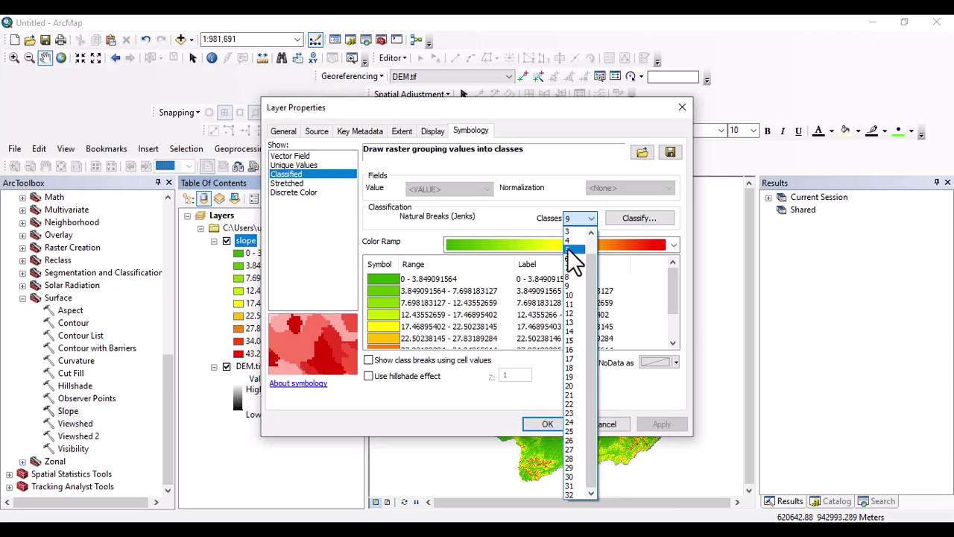
click(569, 249)
click(567, 243)
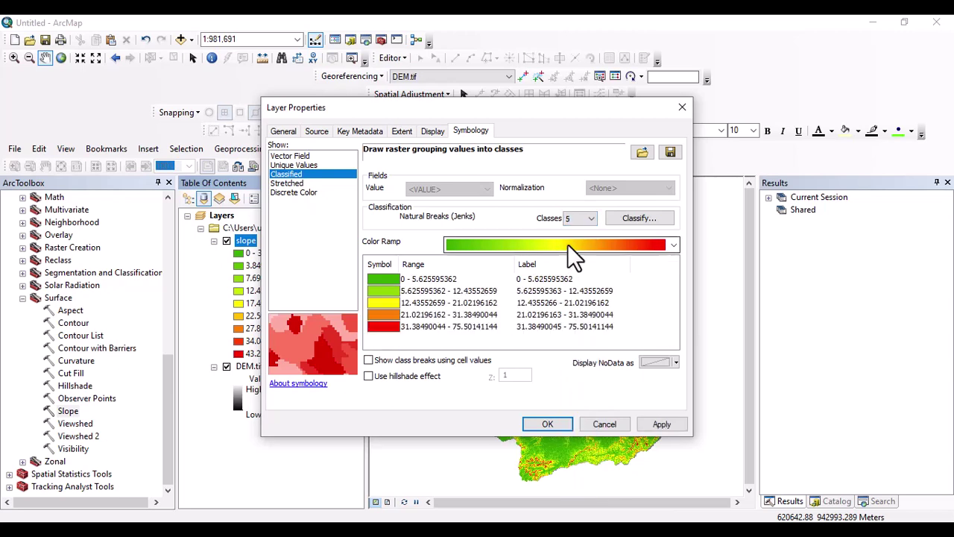
scroll(543, 299, down, 3)
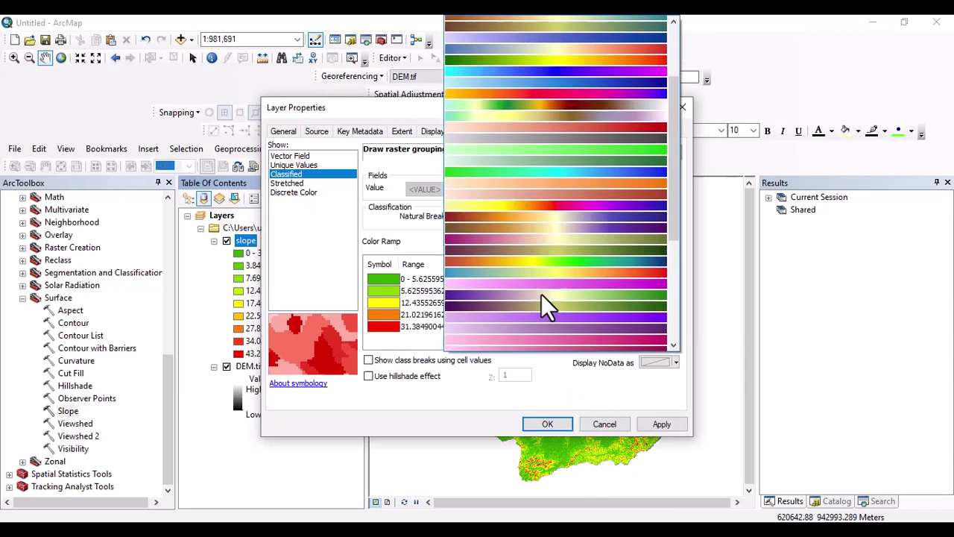
click(542, 243)
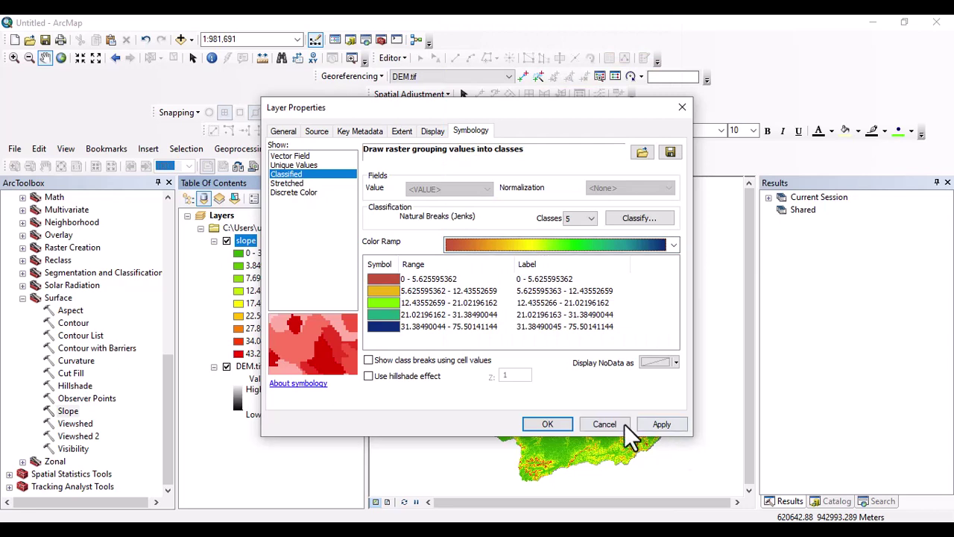
click(662, 423)
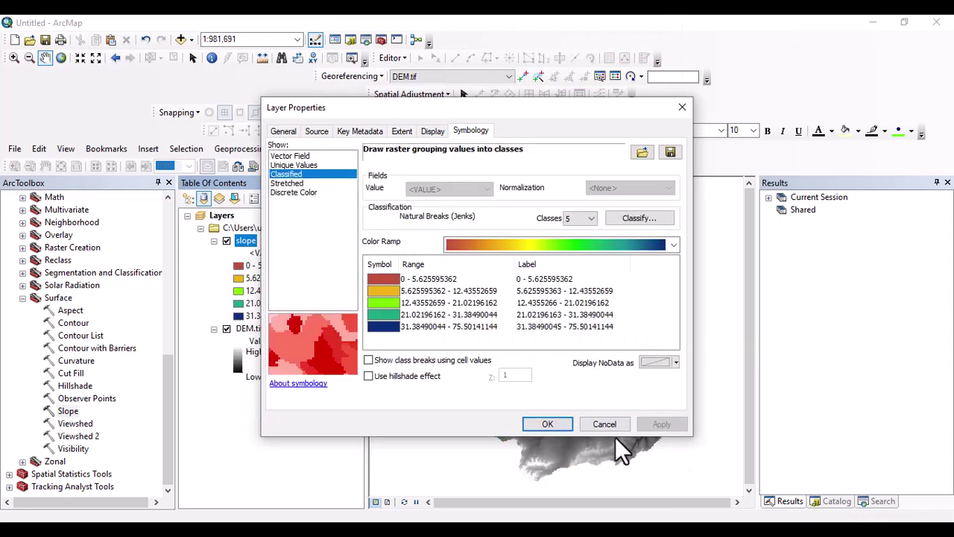
click(555, 424)
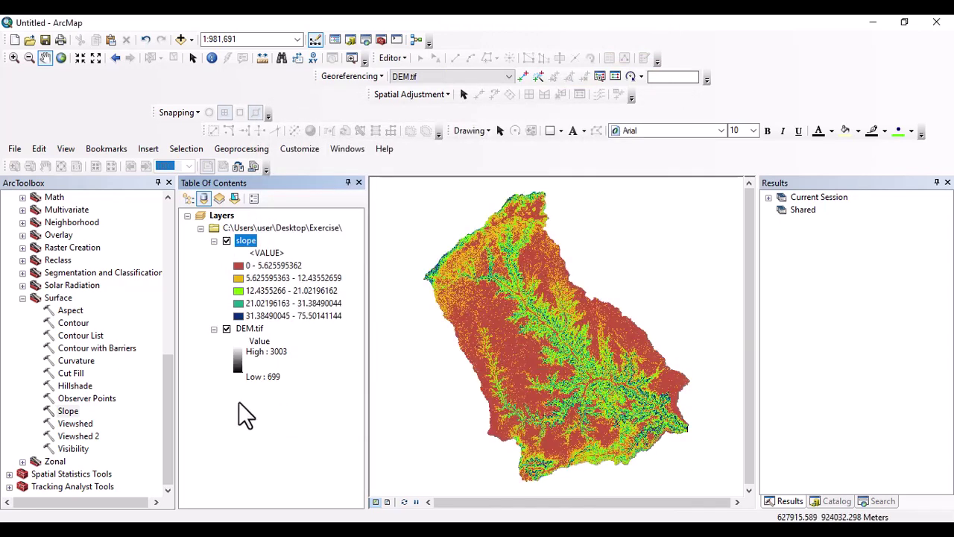
click(227, 329)
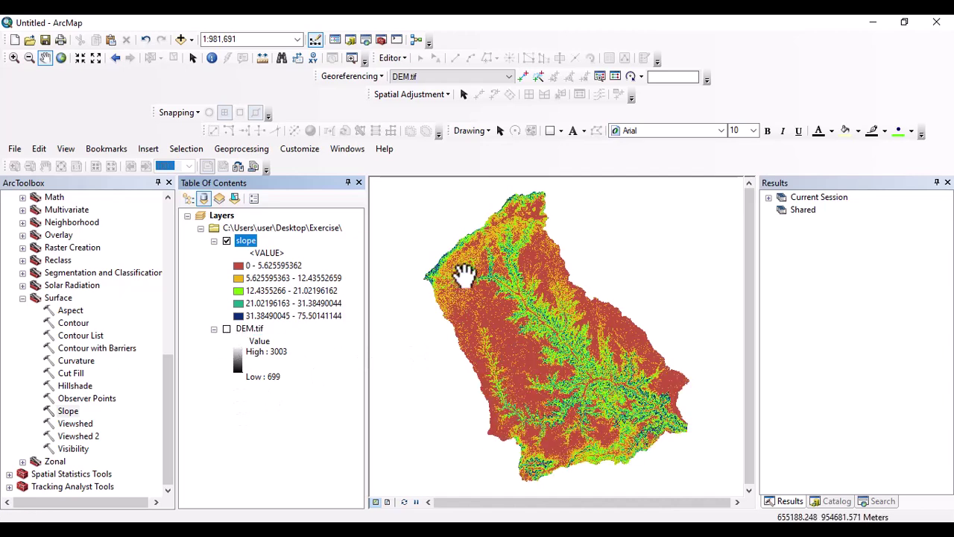
Set the slope layer's display transparency to 10% and apply it.
right_click(243, 243)
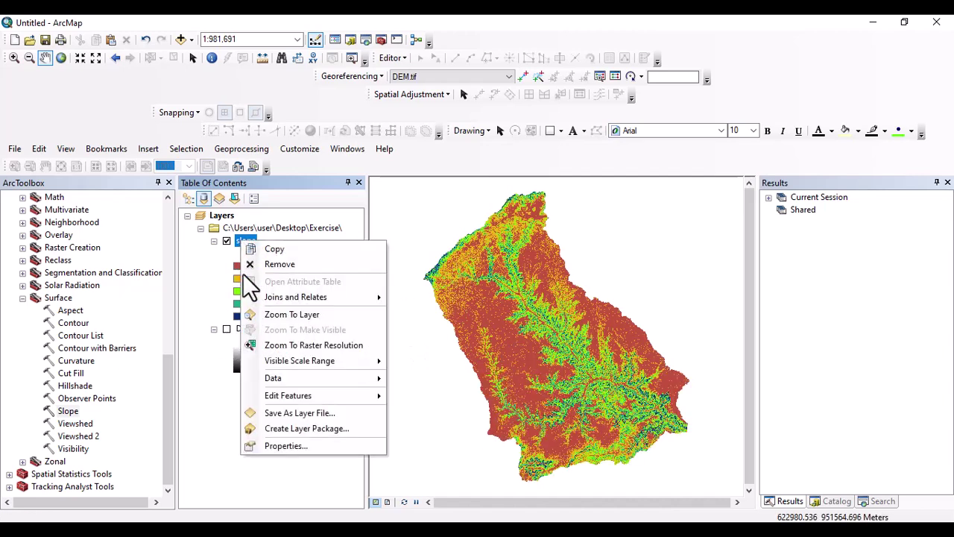
click(299, 444)
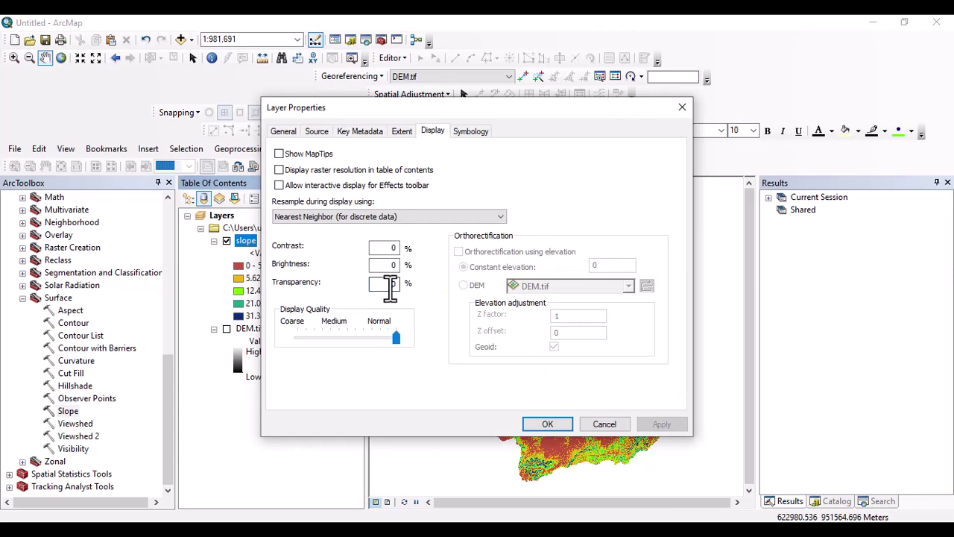
key(BackSpace)
text(1)
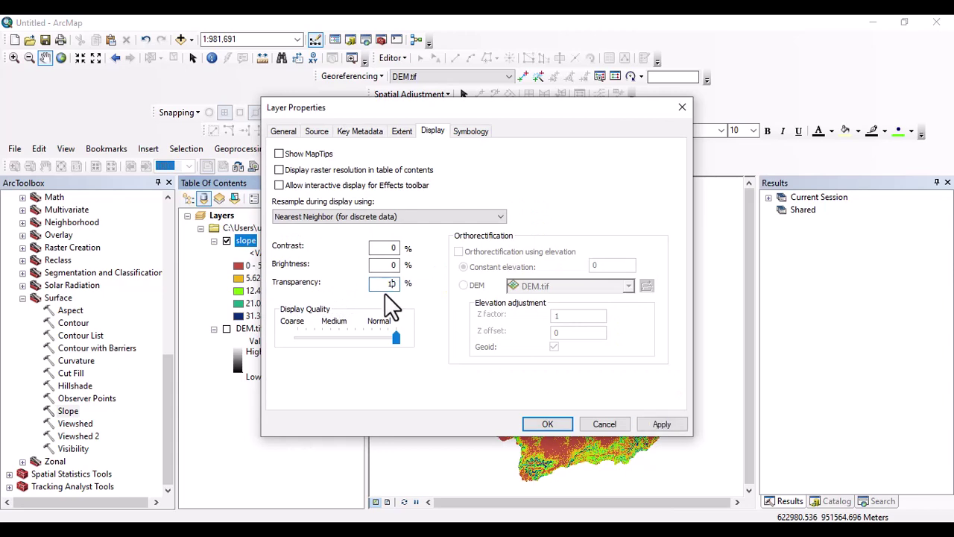
click(662, 427)
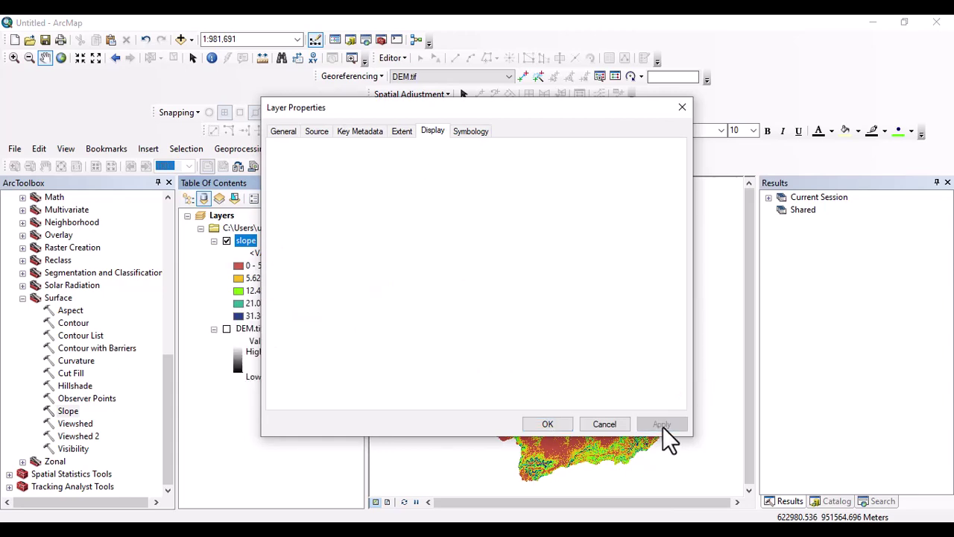
click(560, 422)
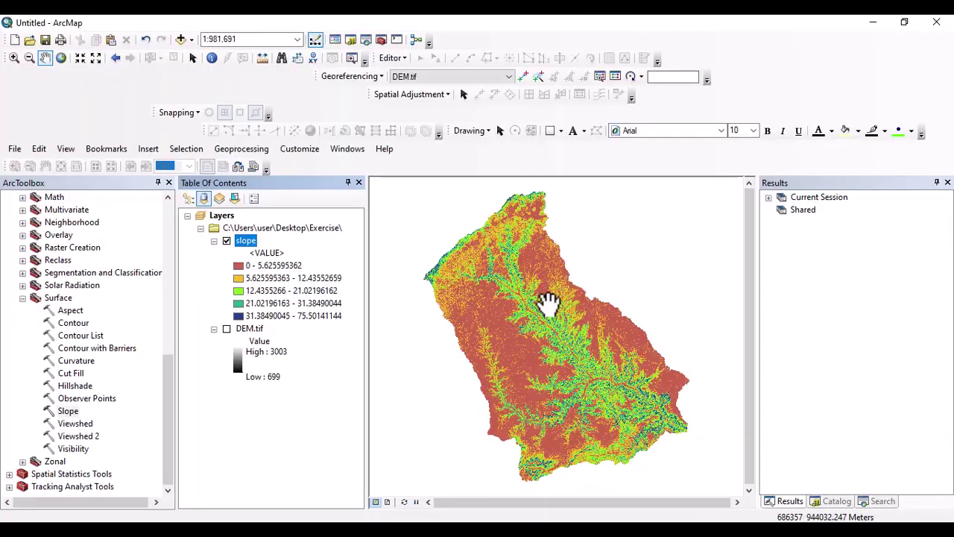
click(309, 316)
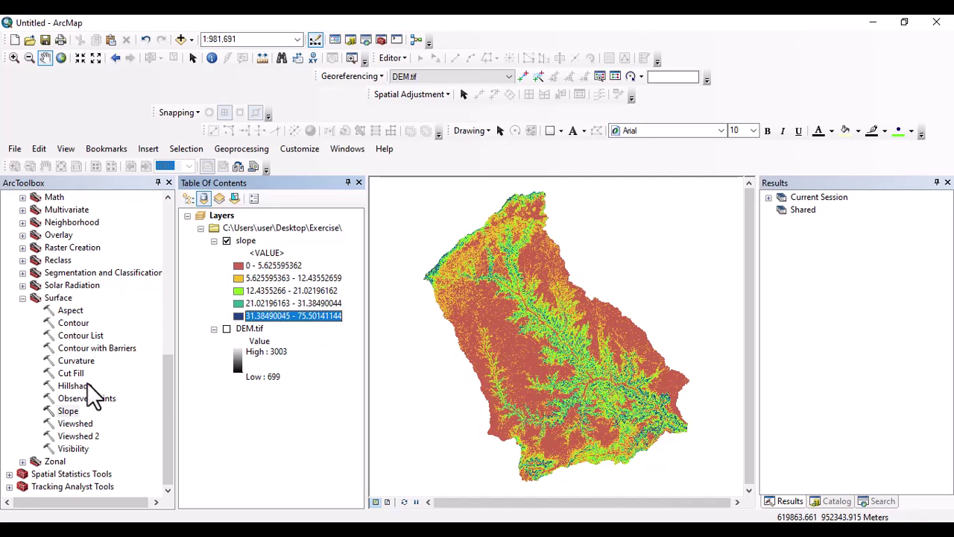
Run Aspect on DEM.tif, saving the result as aspect in the Exercise folder.
double_click(69, 310)
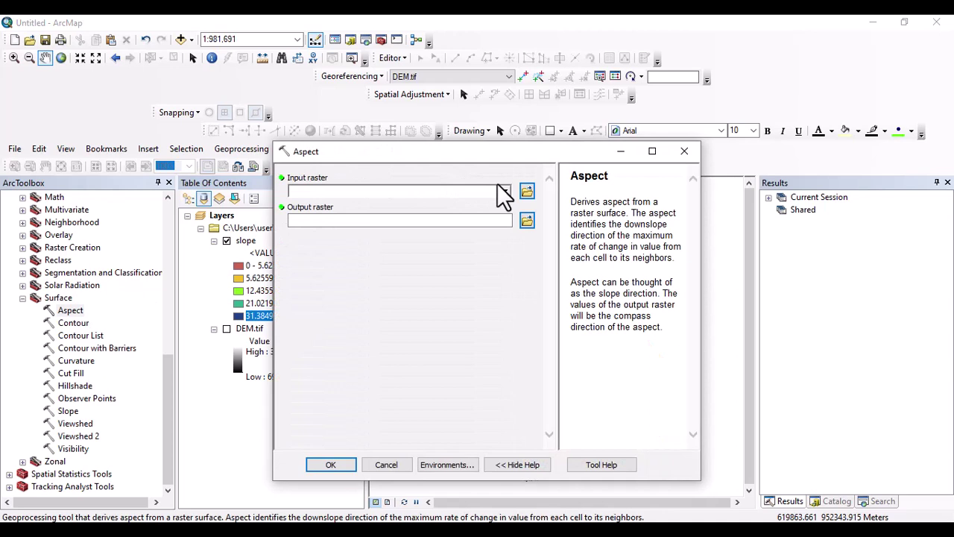
click(506, 191)
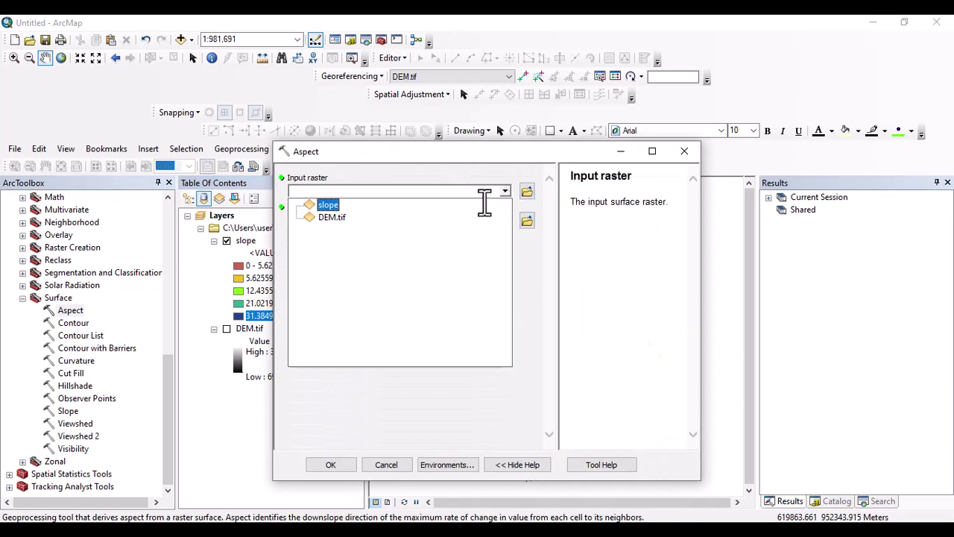
click(331, 216)
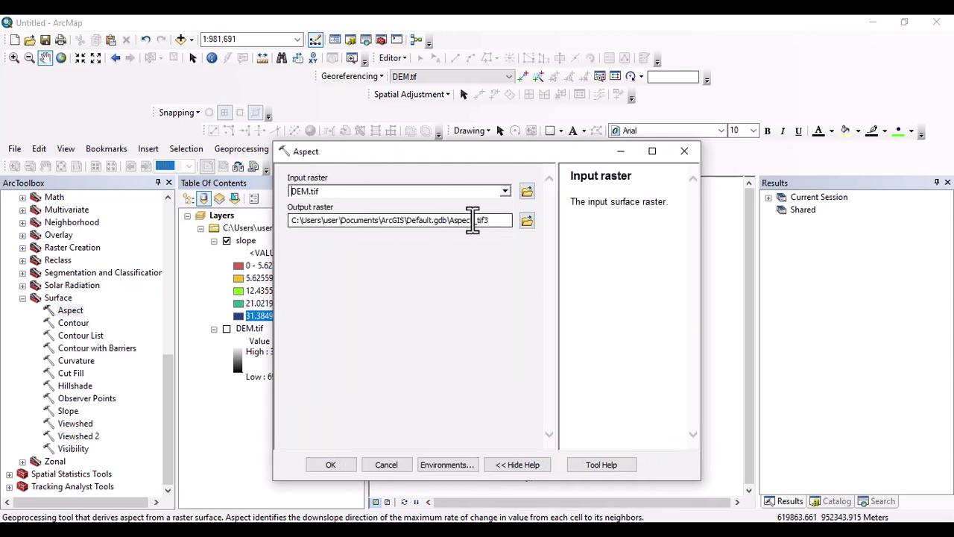
click(527, 221)
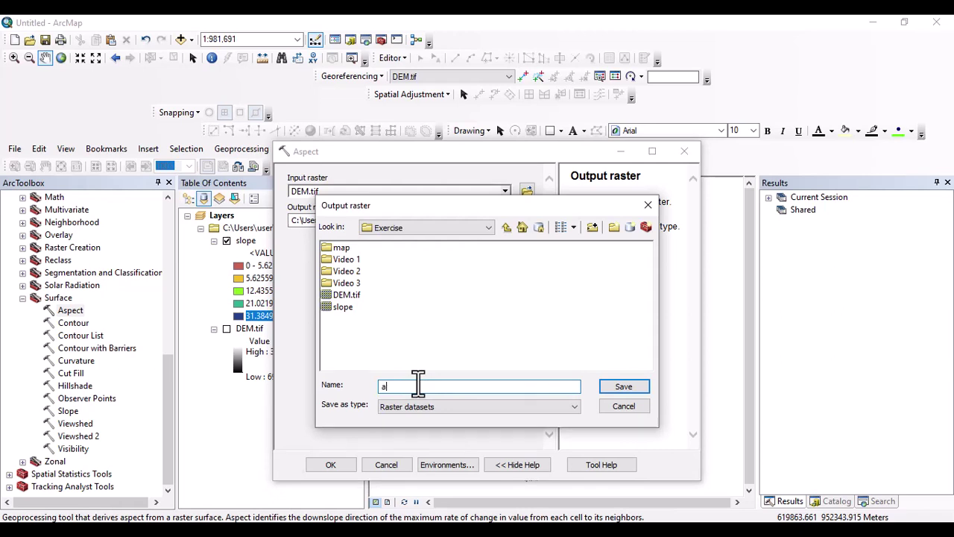
text(aspect)
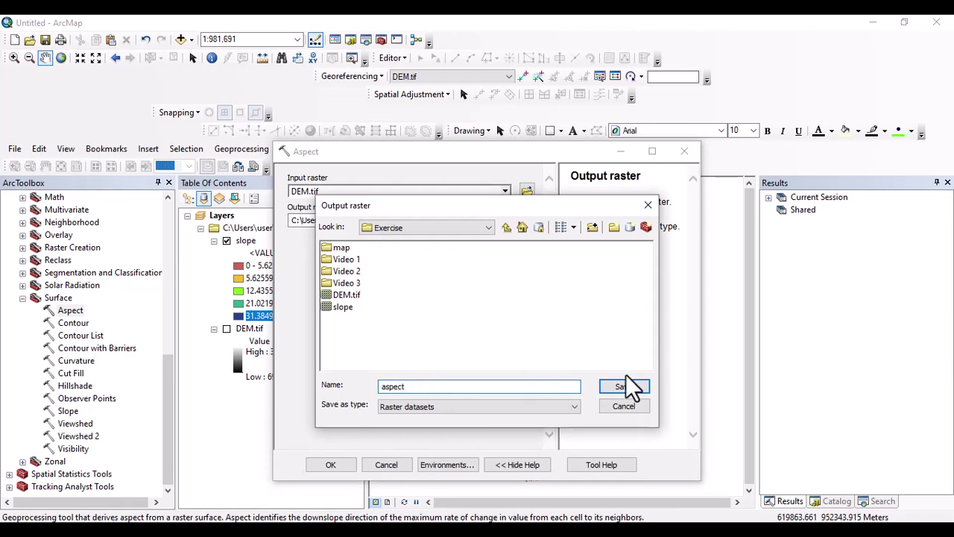
click(636, 382)
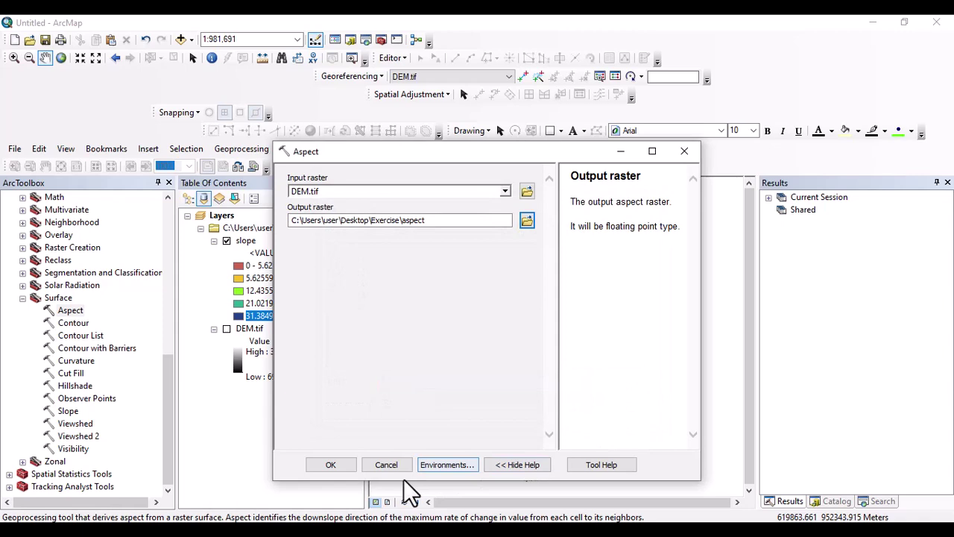
click(339, 465)
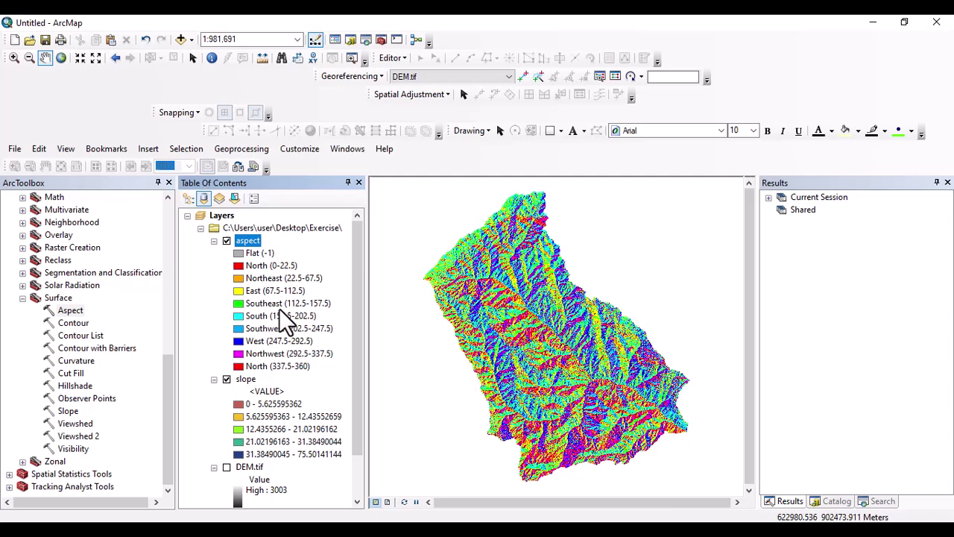
Apply the red-yellow-green-blue colour ramp to the aspect layer's symbology.
right_click(247, 241)
click(278, 444)
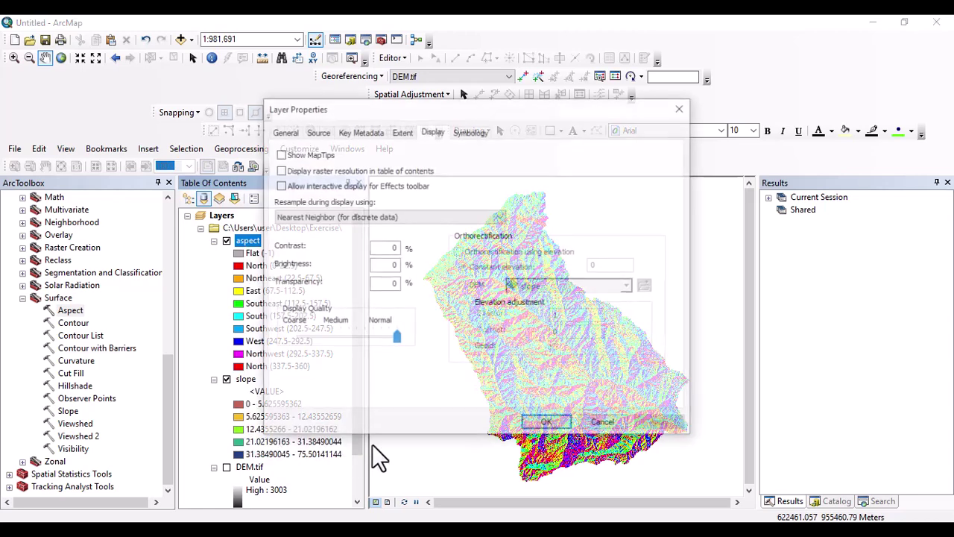
click(464, 132)
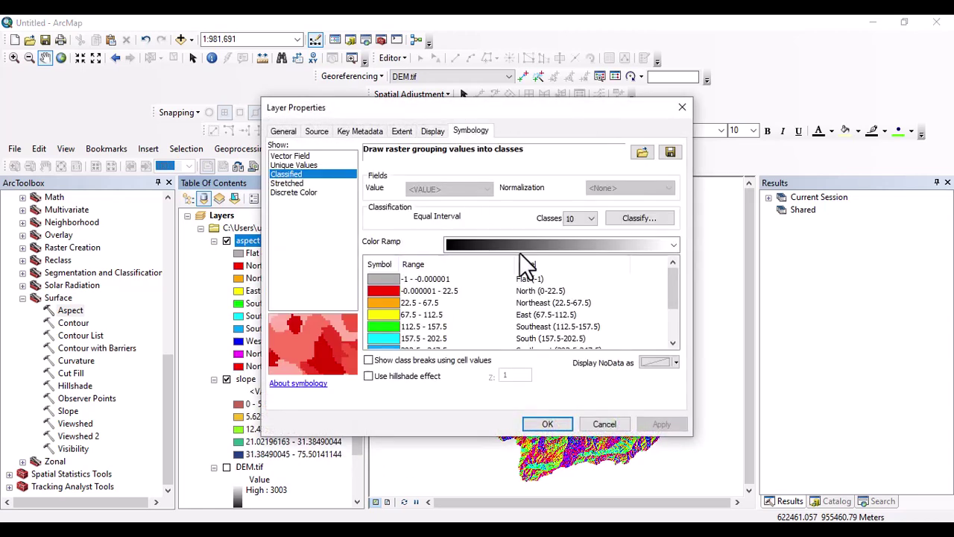
click(521, 245)
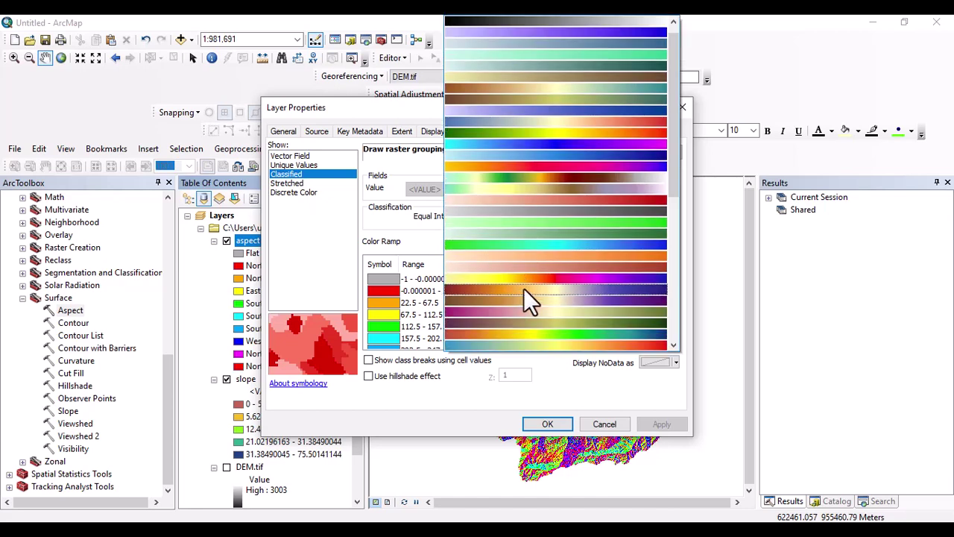
scroll(523, 272, down, 4)
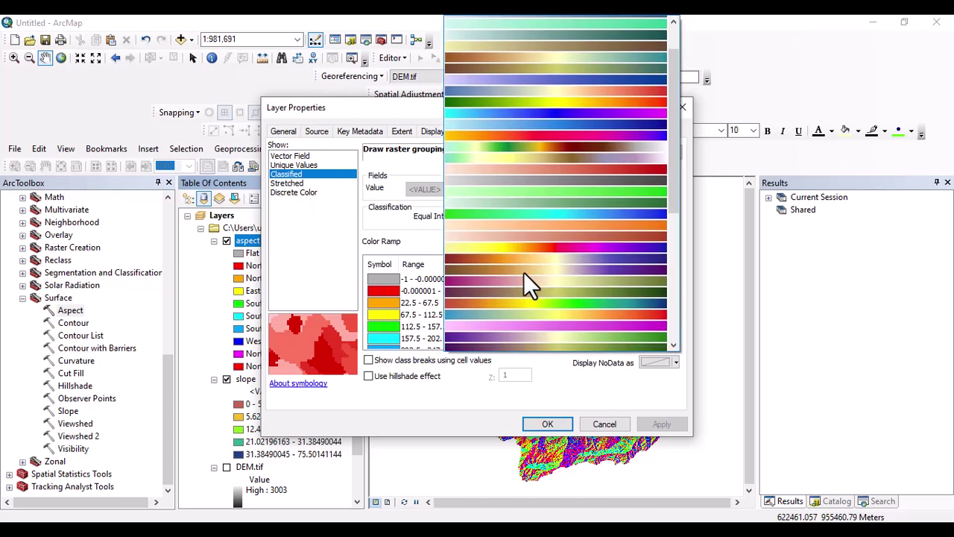
click(520, 203)
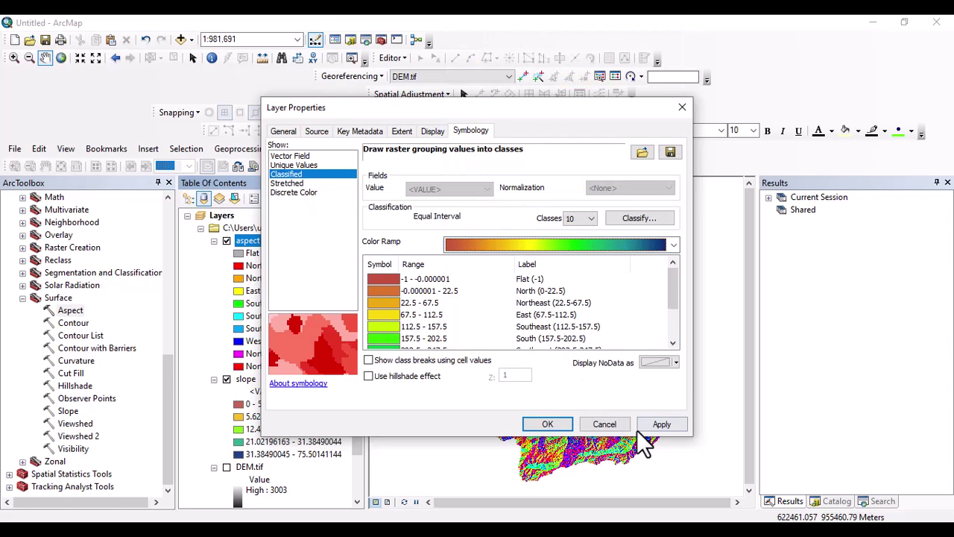
click(658, 427)
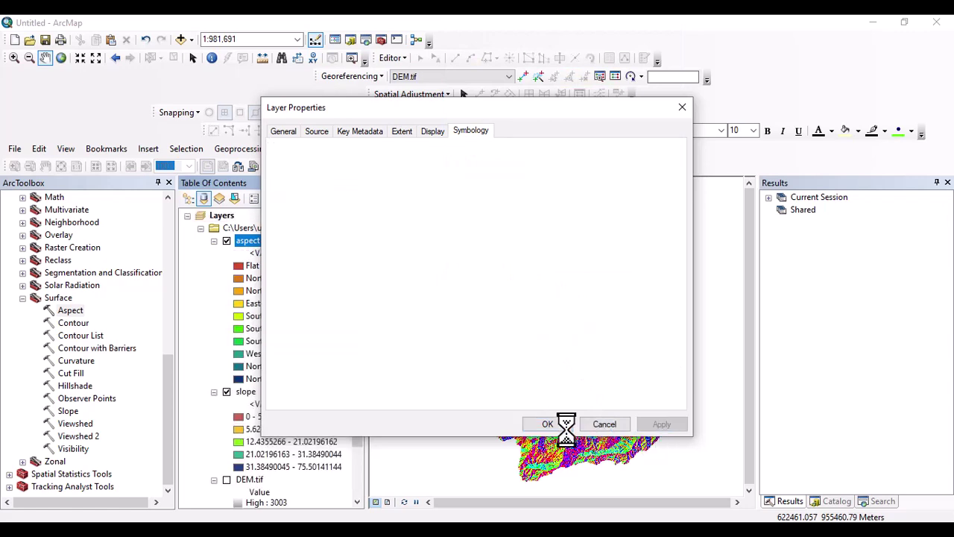
click(551, 424)
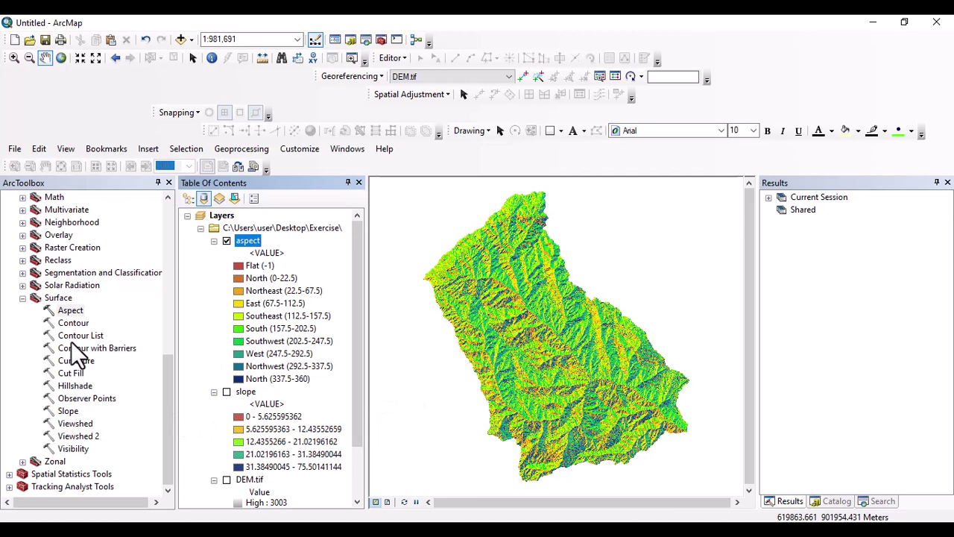
Run Hillshade on DEM.tif, saving the output as hillshade in Exercise.
double_click(77, 387)
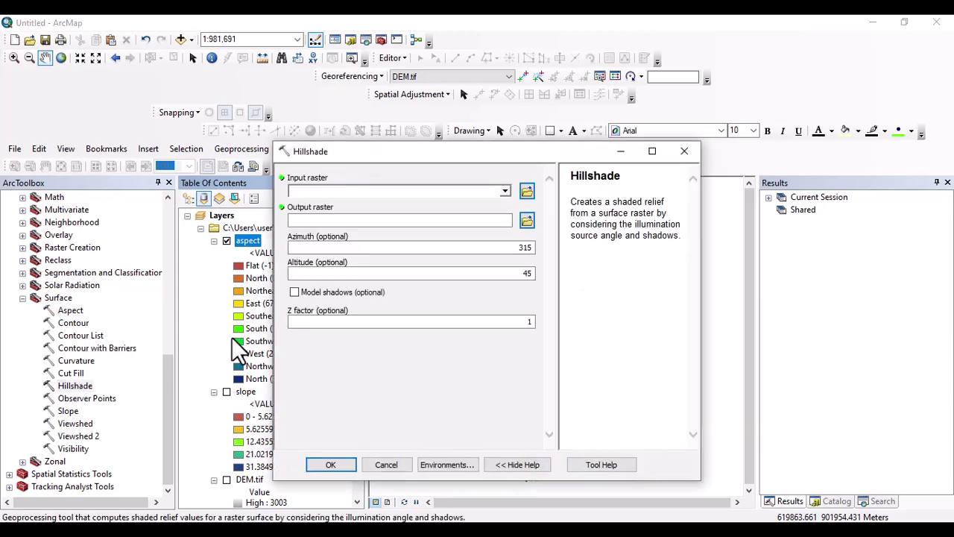
click(505, 191)
click(340, 231)
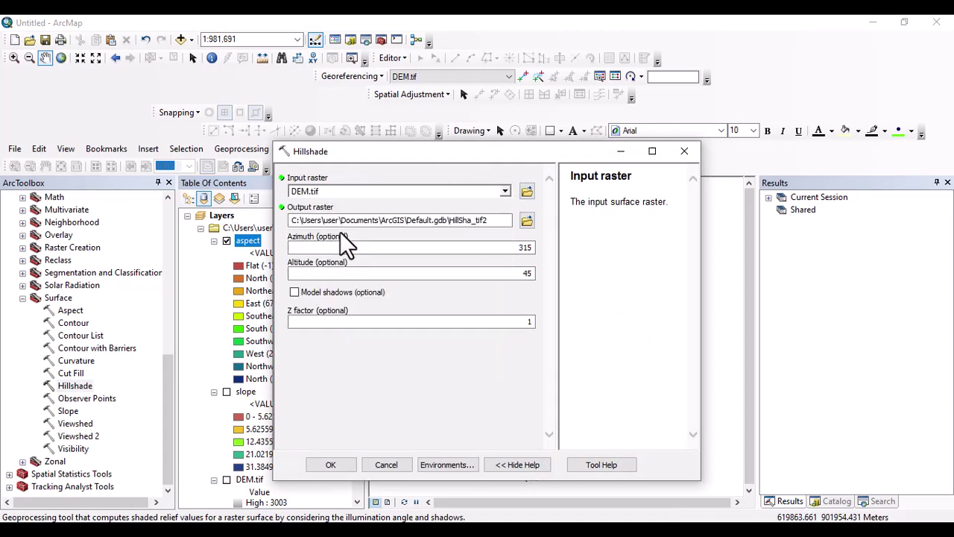
click(527, 221)
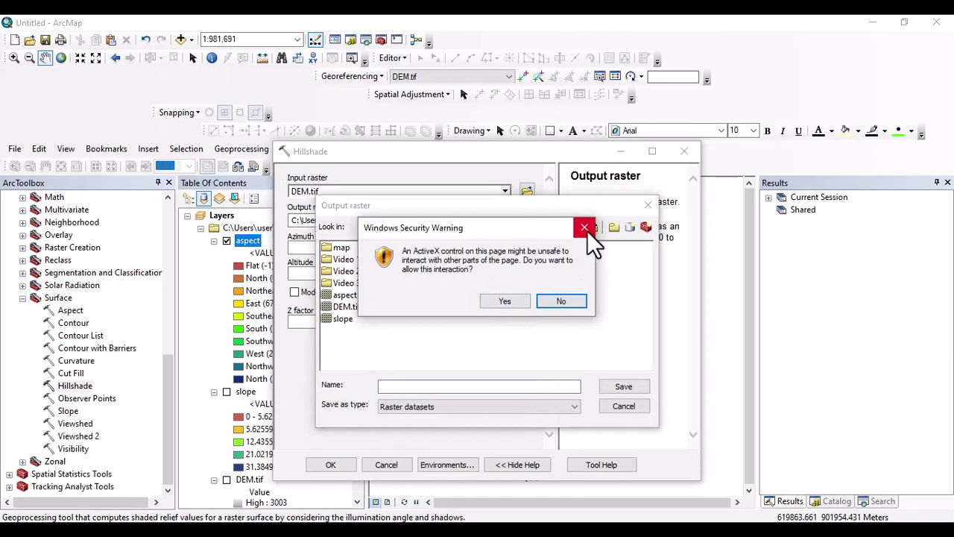
click(584, 227)
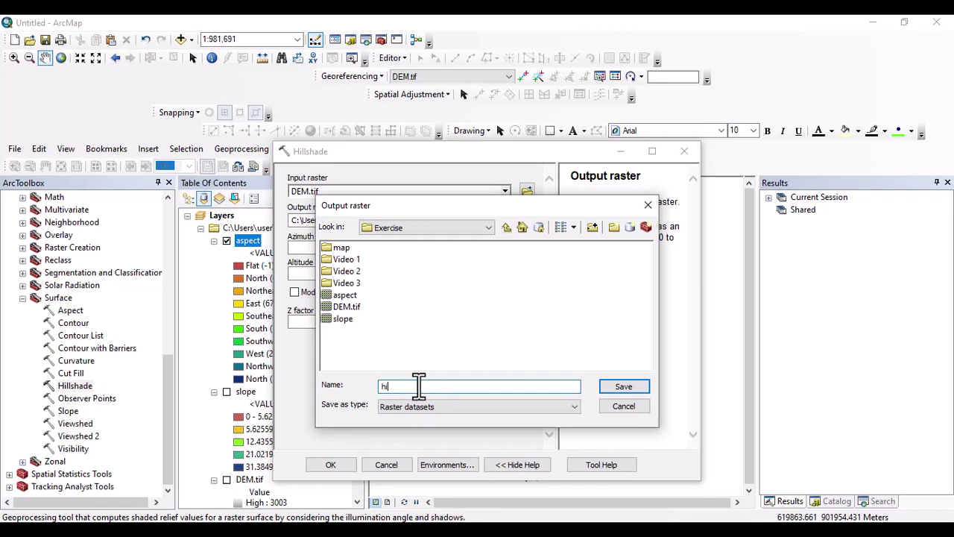
text(hillshade)
click(621, 384)
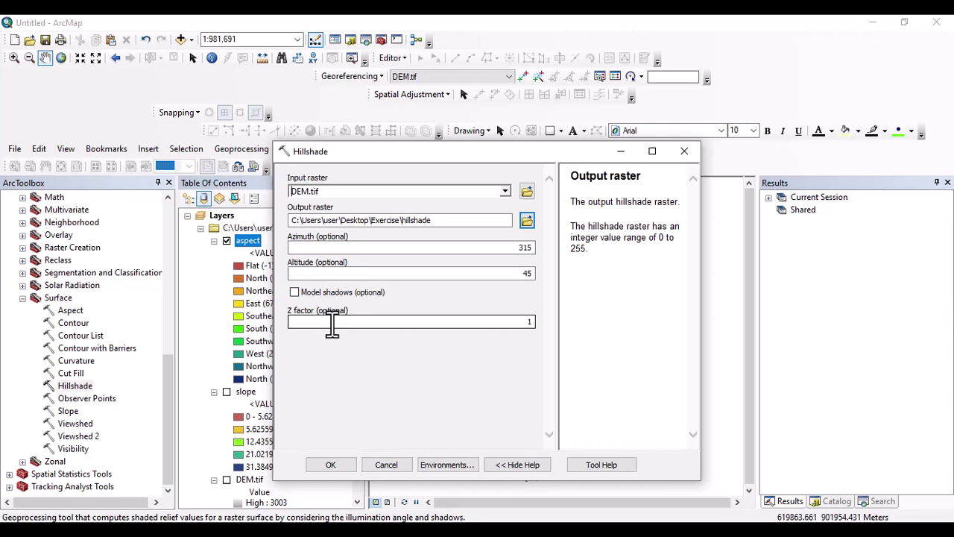
click(328, 465)
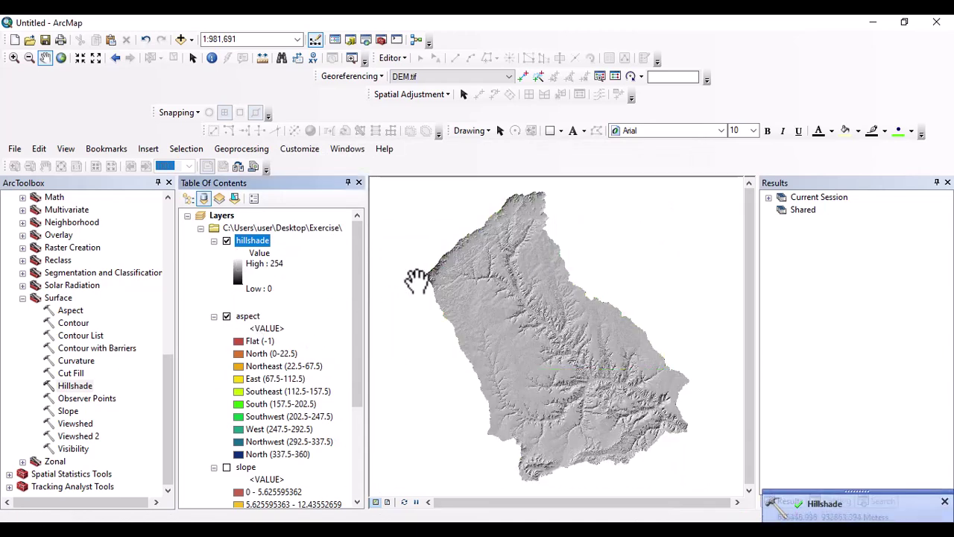
Switch the hillshade colour ramp from rainbow to a black-to-white grey ramp.
click(237, 273)
click(291, 324)
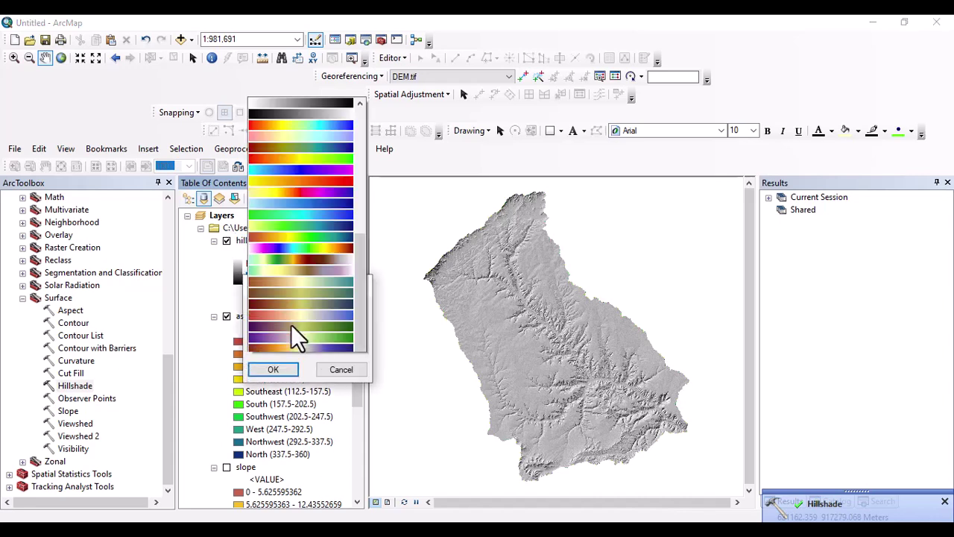
click(288, 127)
click(273, 369)
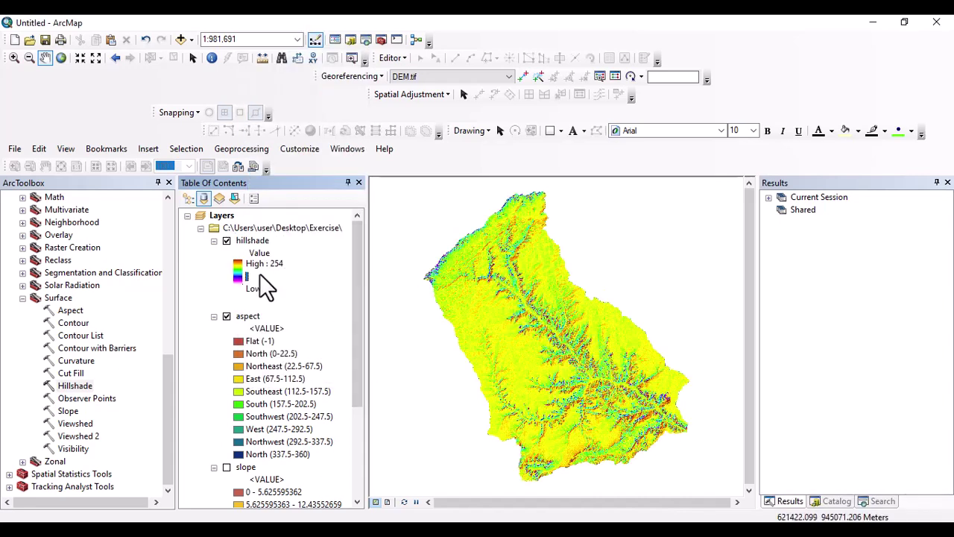
click(239, 277)
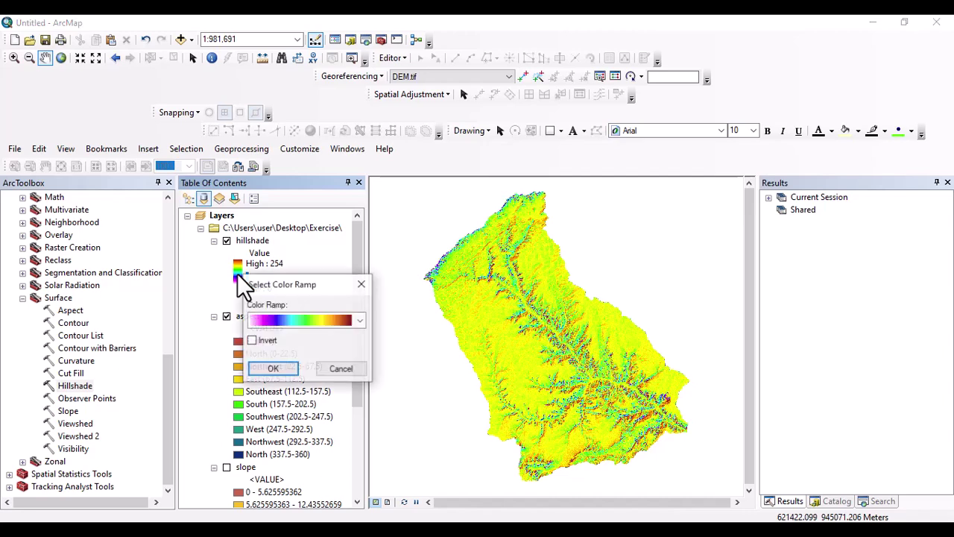
scroll(288, 313, up, 5)
click(273, 369)
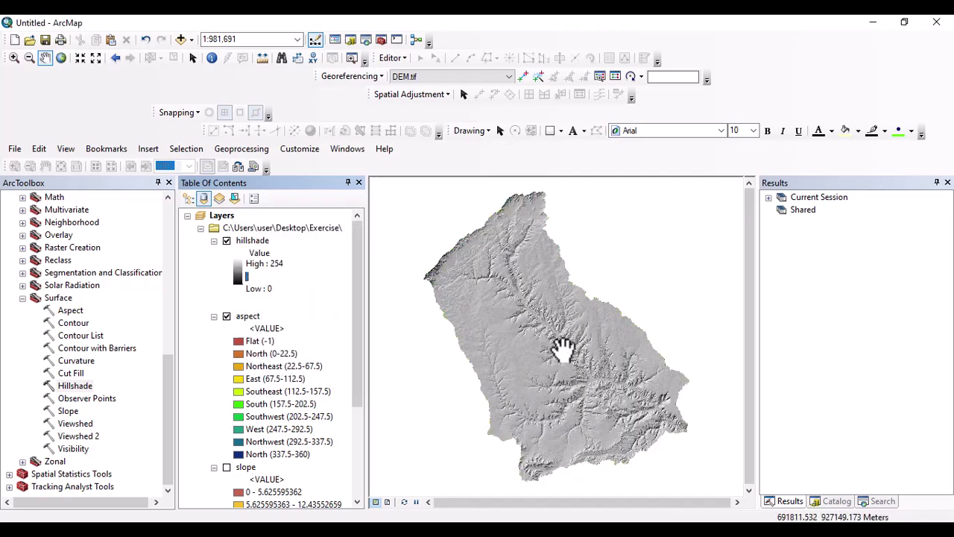
Generate contours from DEM.tif at a 300 interval, saved as contour.shp in Exercise.
double_click(66, 321)
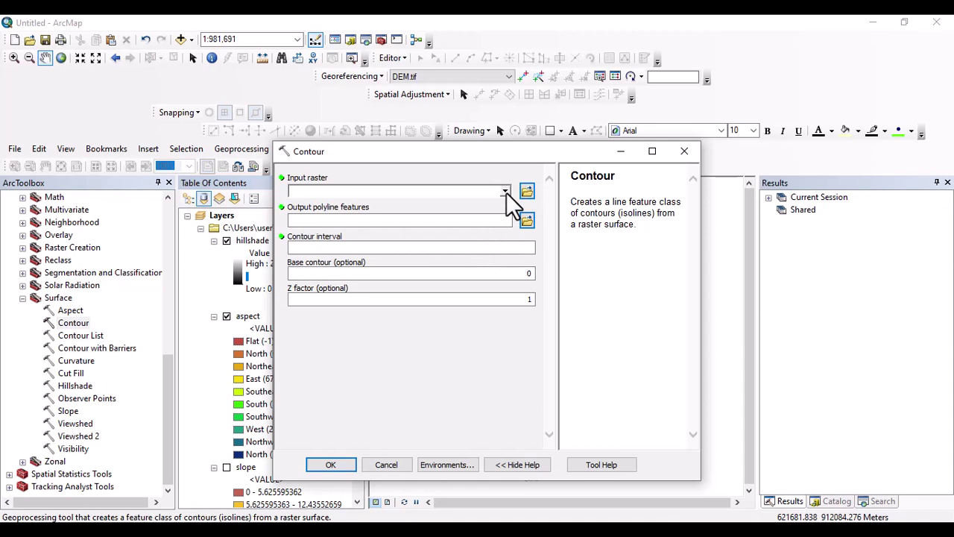
click(506, 192)
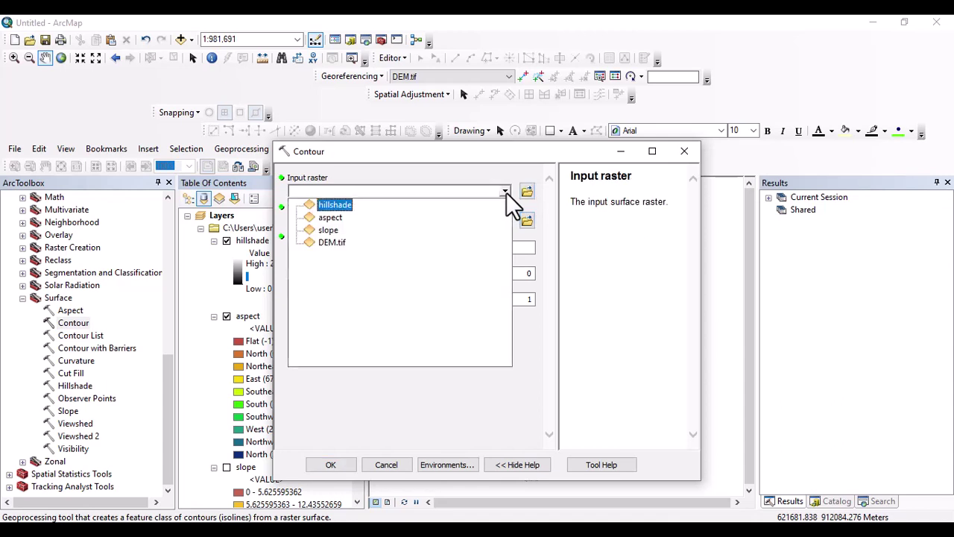
click(342, 241)
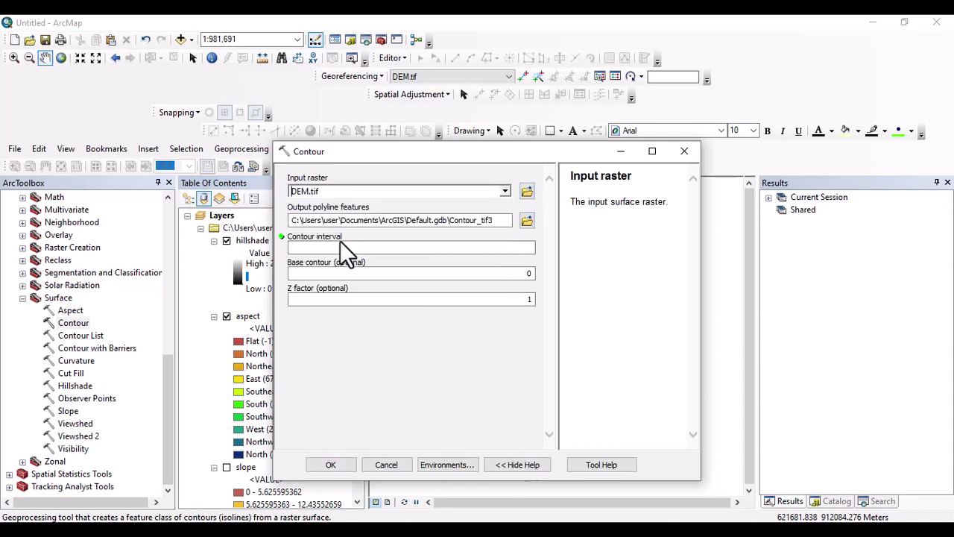
click(527, 219)
text(contour)
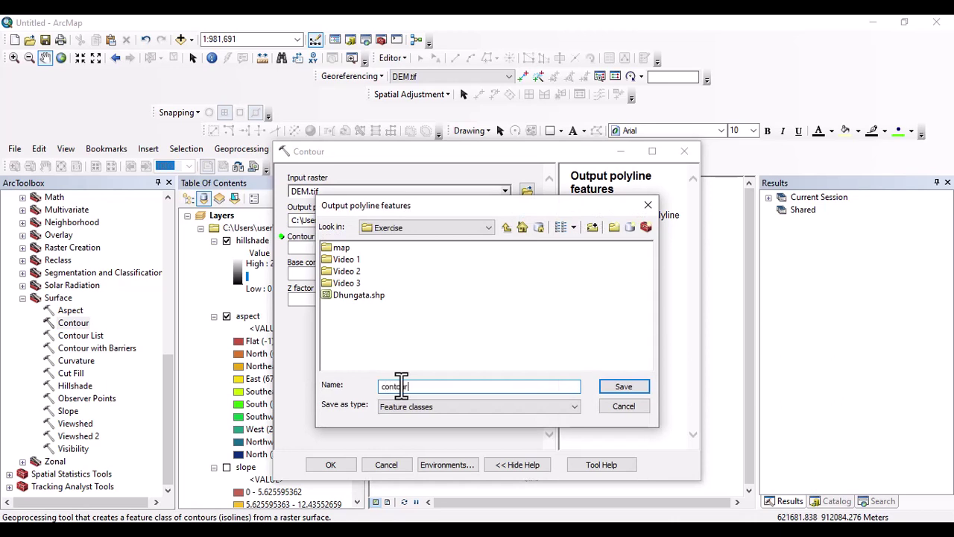
click(609, 385)
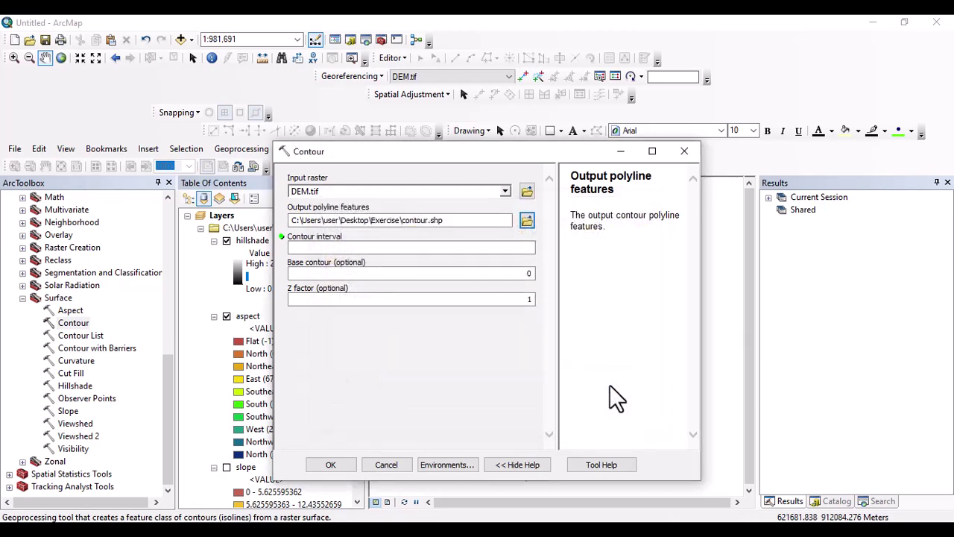
click(440, 248)
text(300)
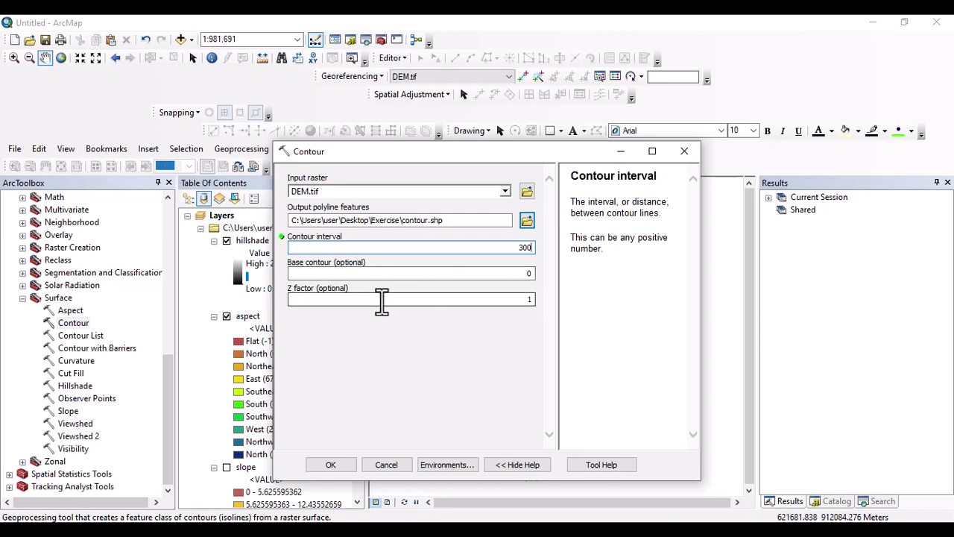
click(332, 465)
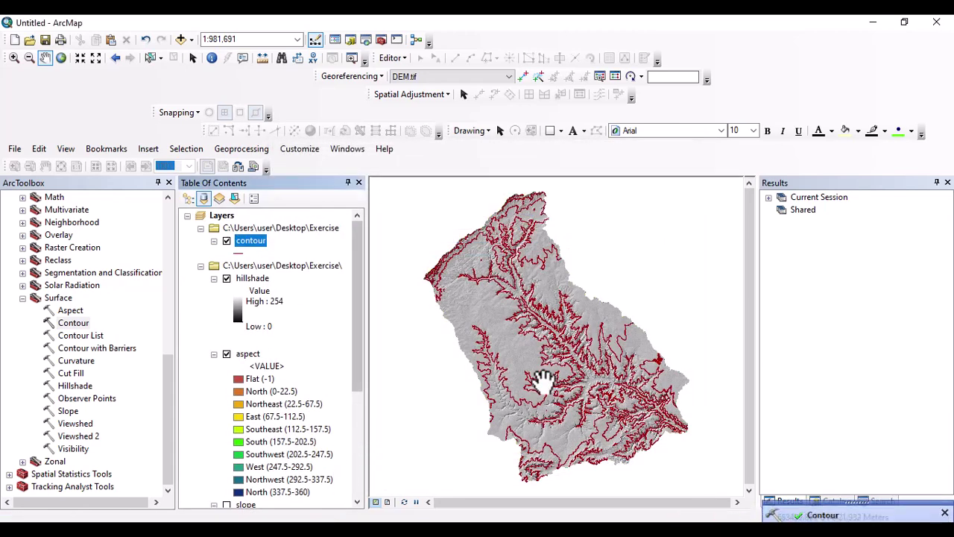
Turn on contour labels using the CONTOUR field at 12-point size.
right_click(253, 250)
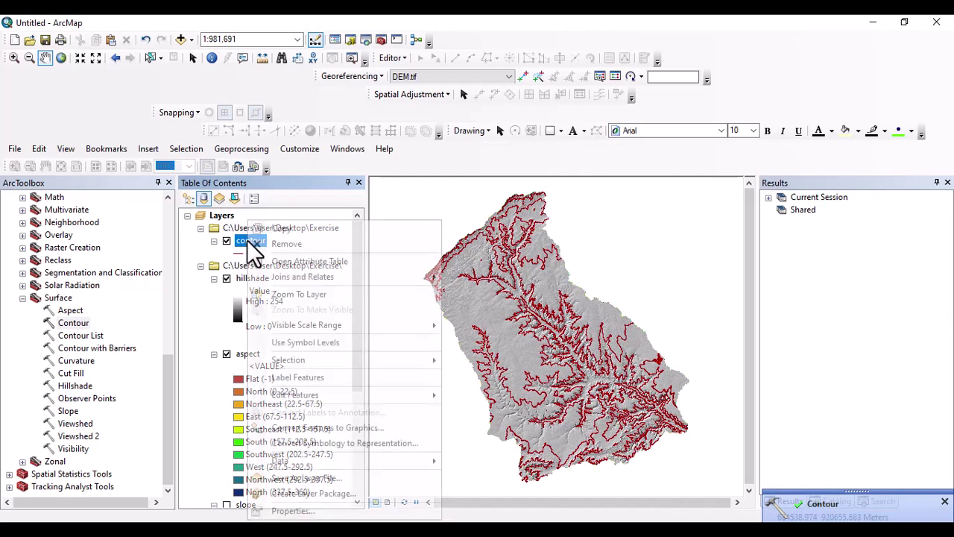
click(305, 511)
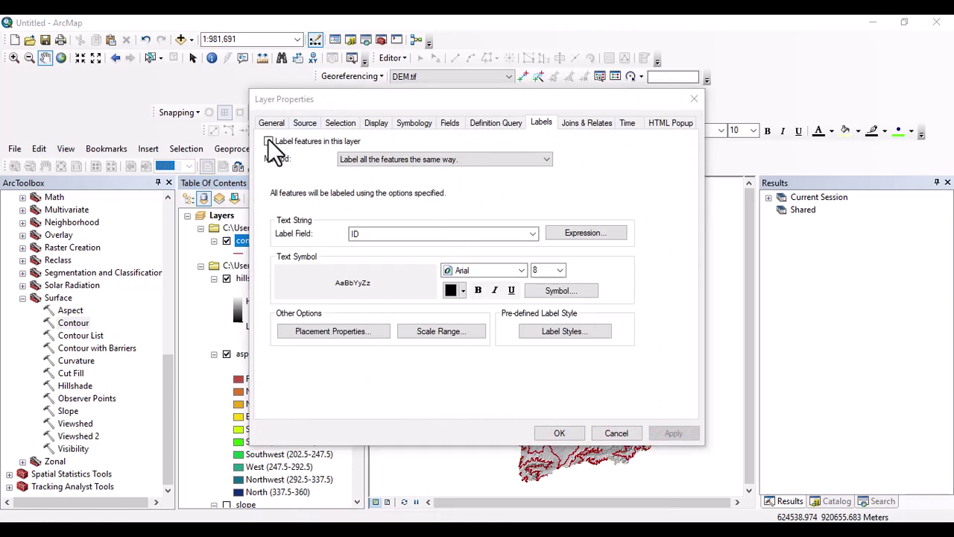
click(269, 141)
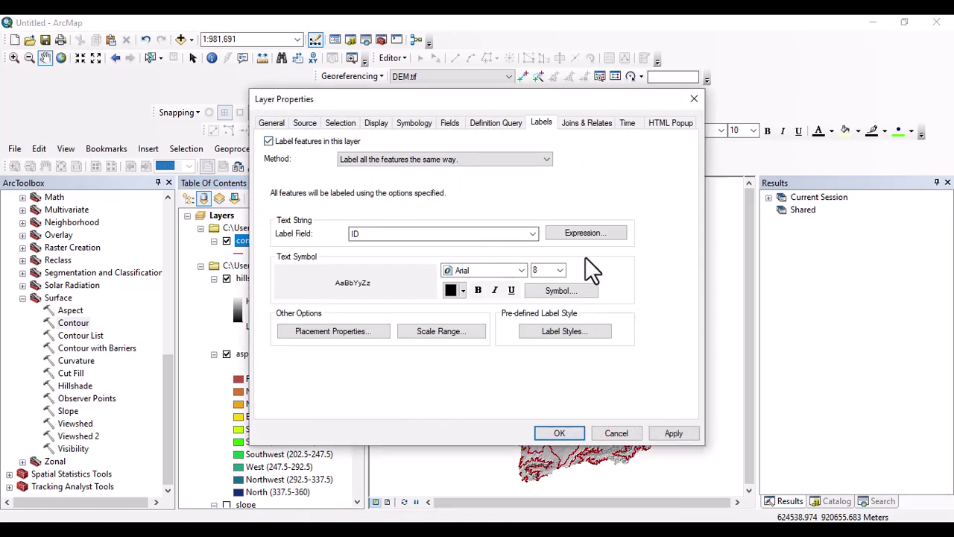
click(533, 234)
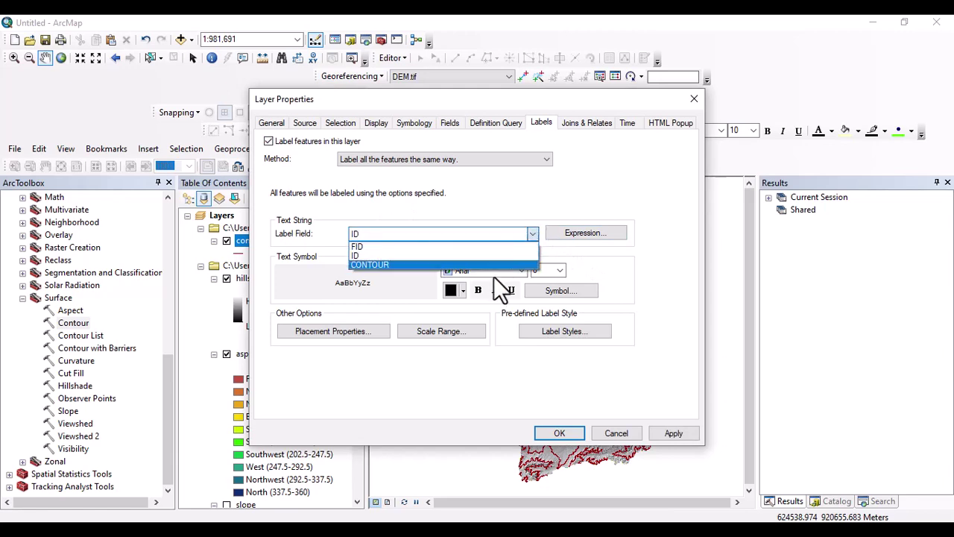
click(434, 265)
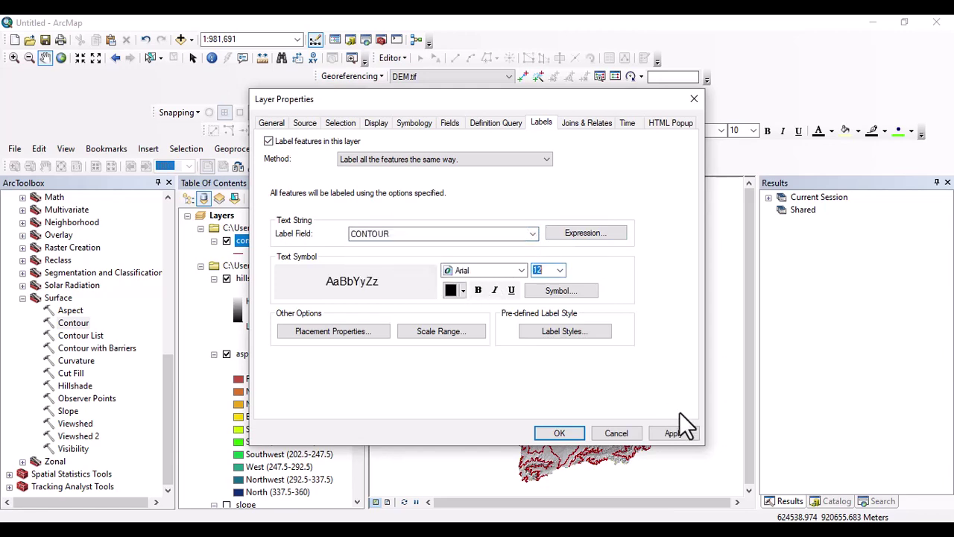
click(685, 431)
click(566, 434)
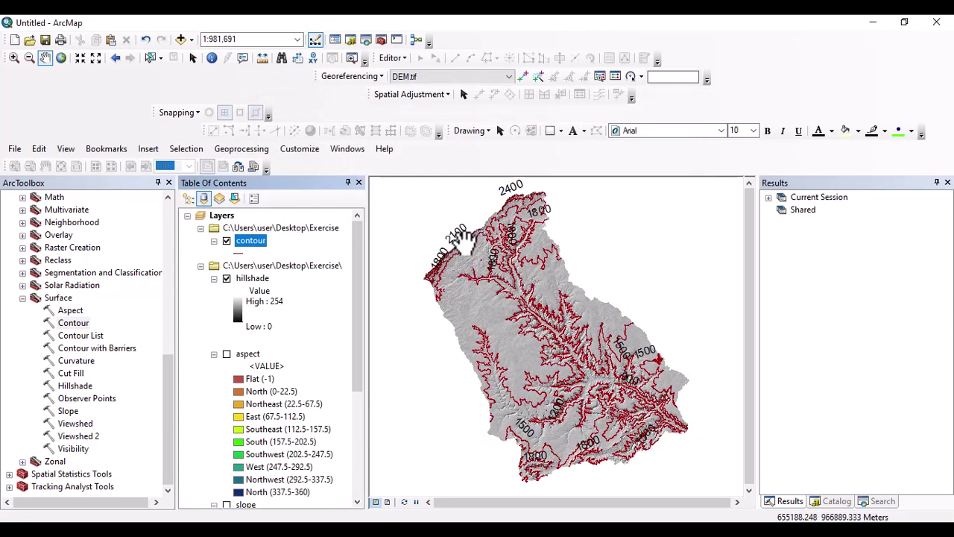
scroll(513, 268, up, 2)
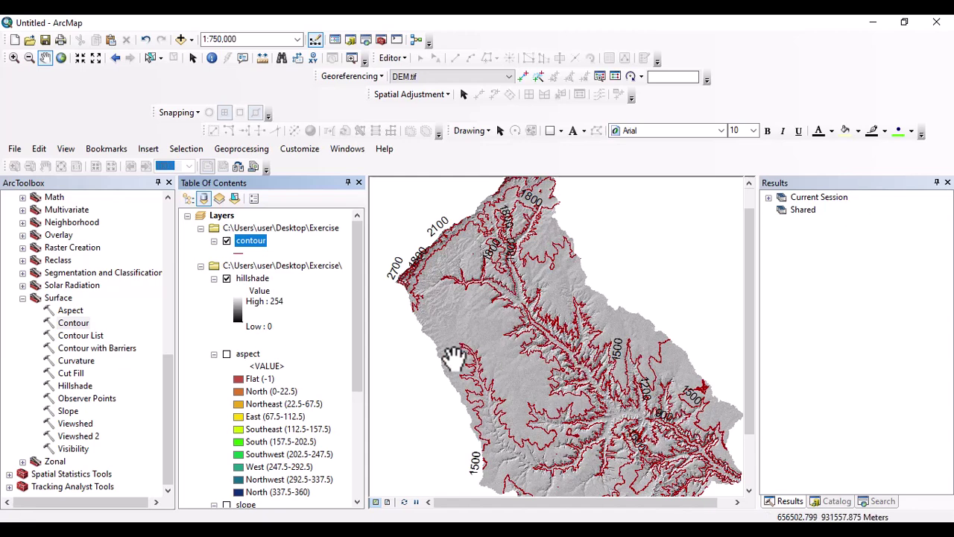
Symbolize contours by unique CONTOUR values (900 to 3000) and hide the hillshade layer.
right_click(248, 247)
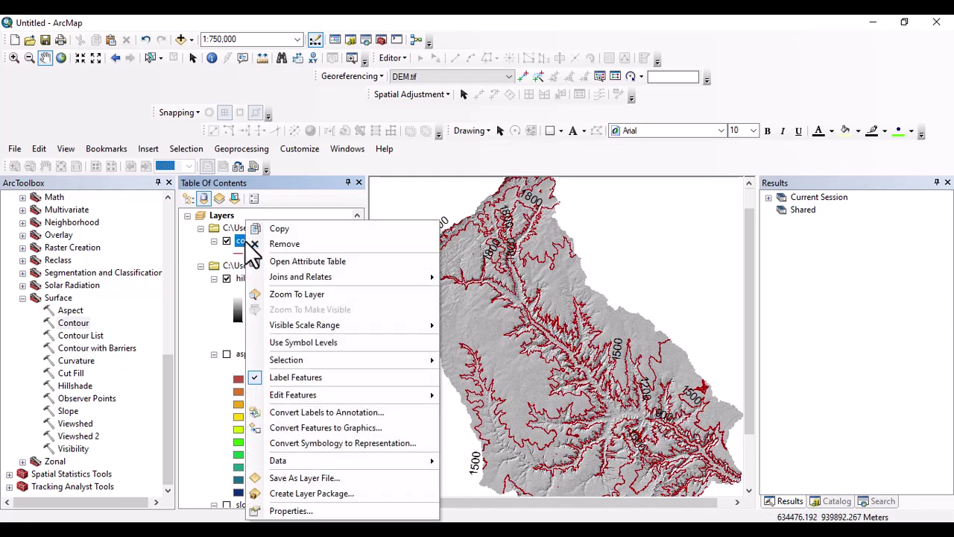
click(291, 509)
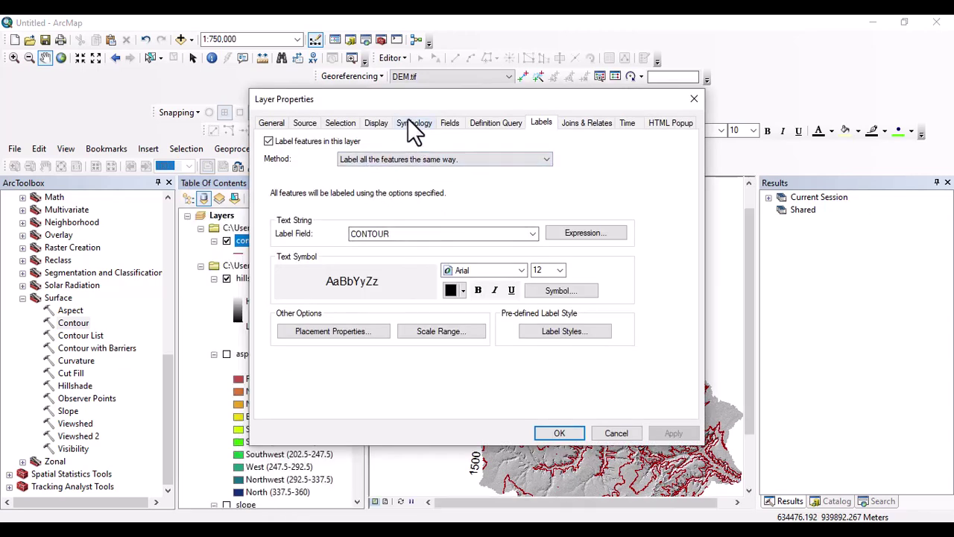
click(409, 122)
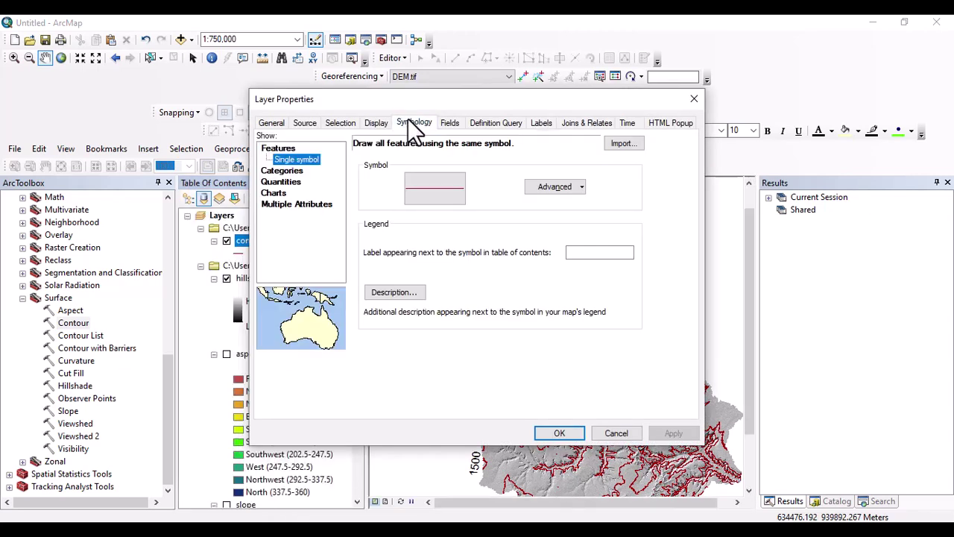
click(286, 171)
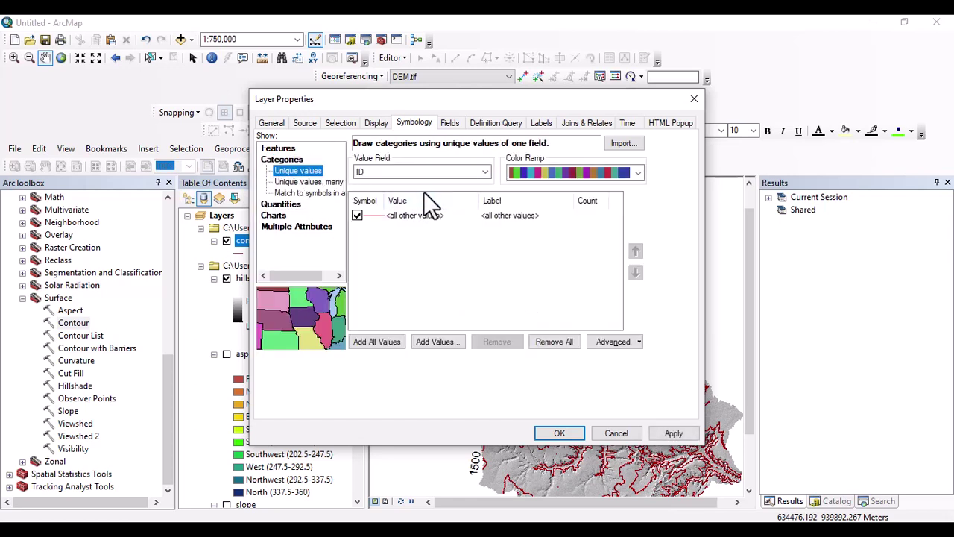
click(486, 170)
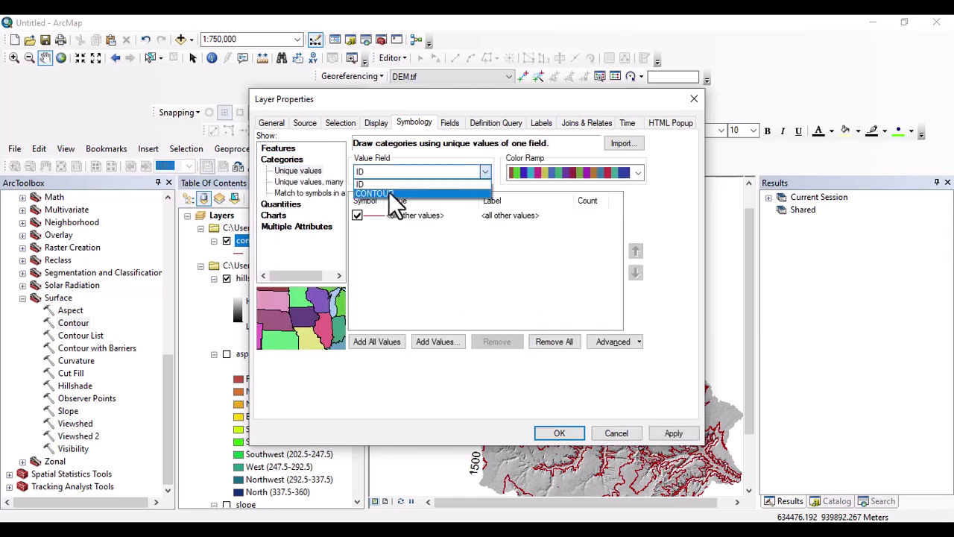
click(389, 195)
click(383, 342)
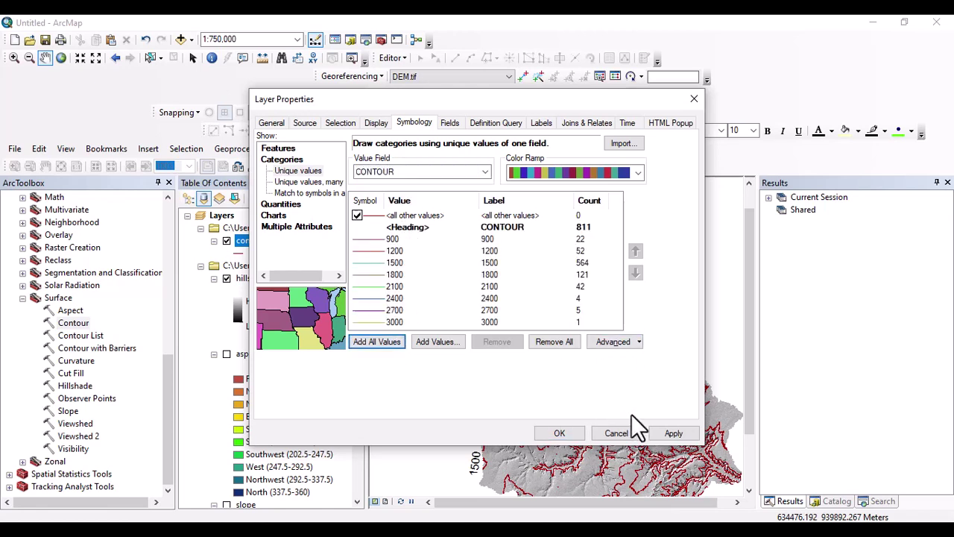
click(673, 434)
click(560, 433)
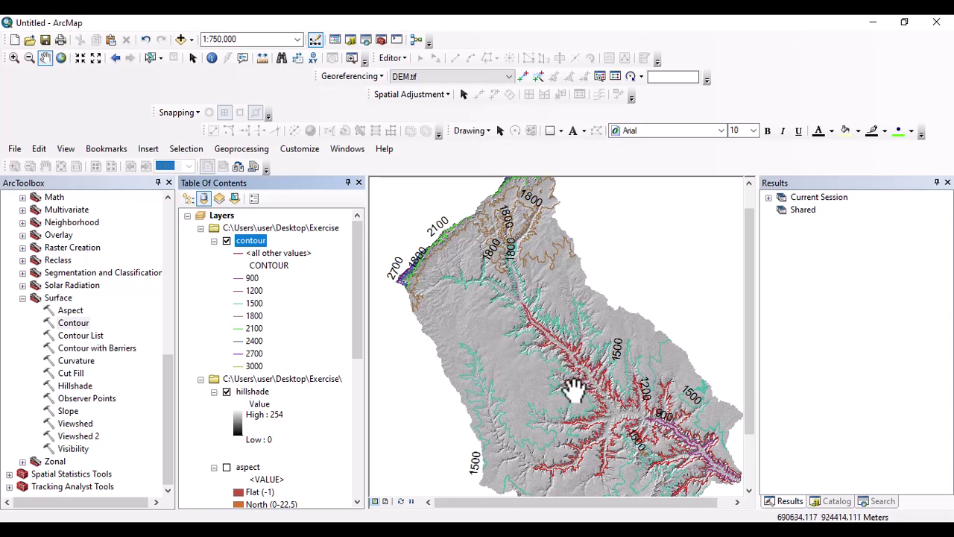
click(280, 254)
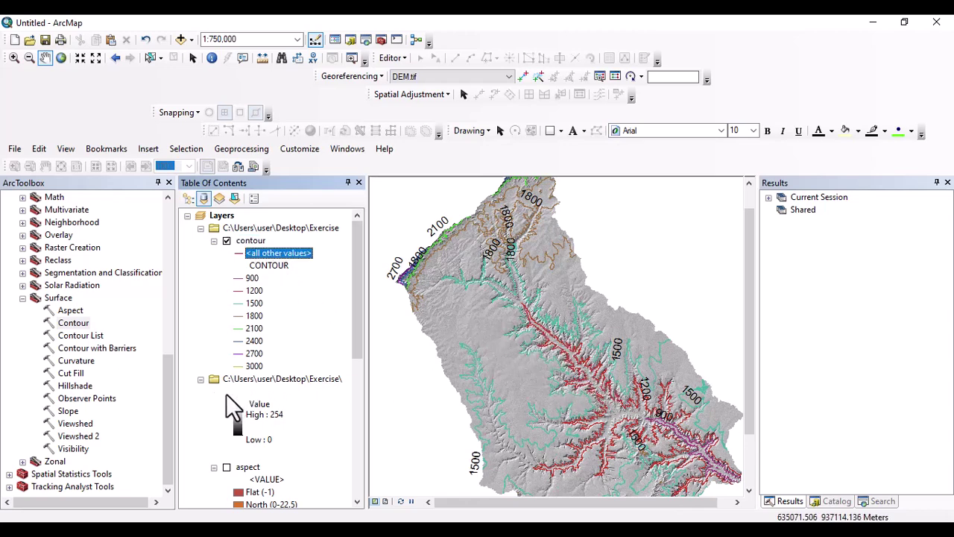
click(226, 392)
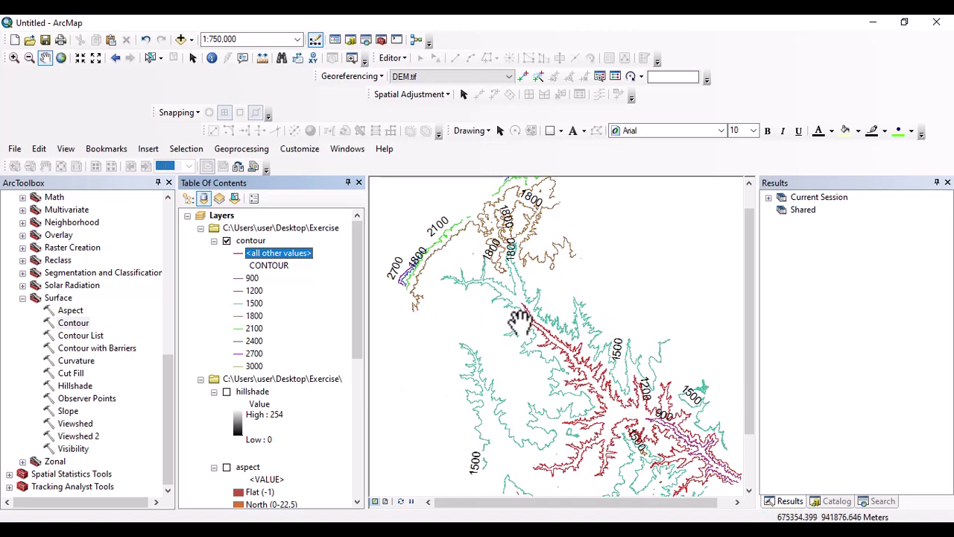